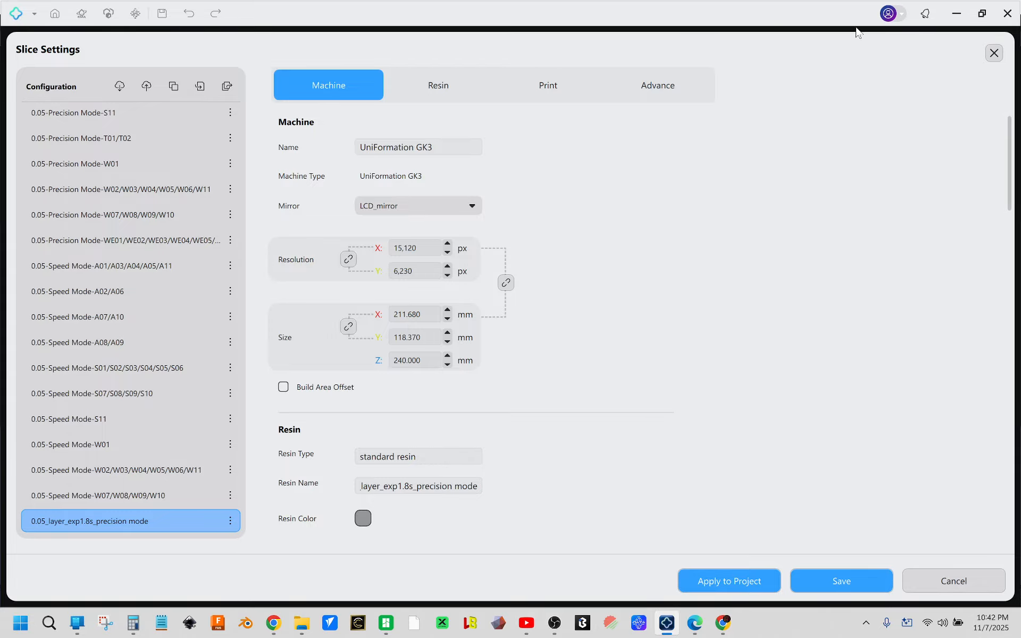
Close the slice settings and check which printers are available
click(994, 53)
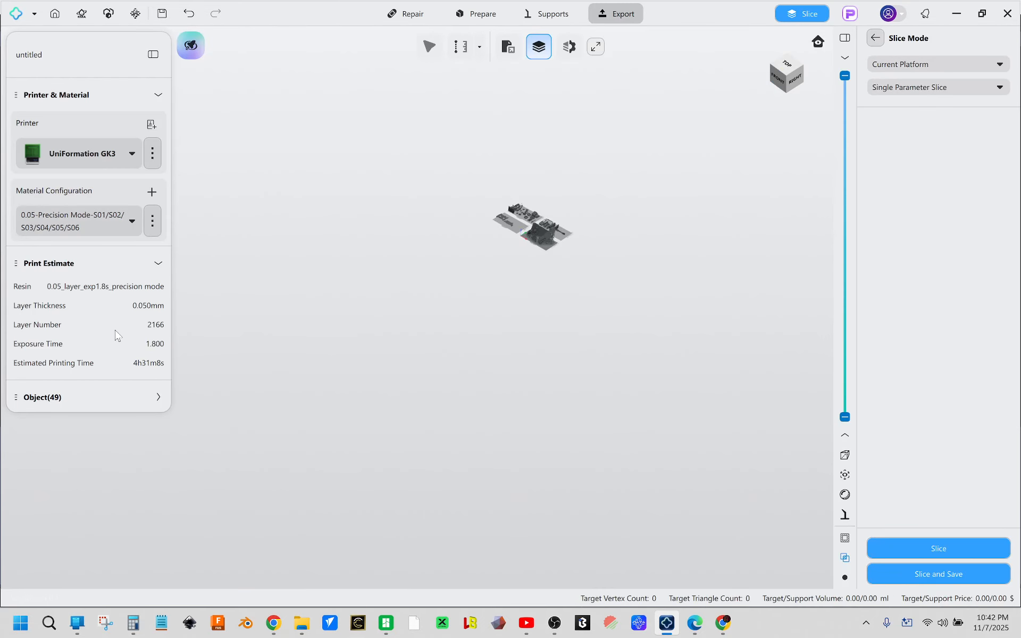
click(34, 13)
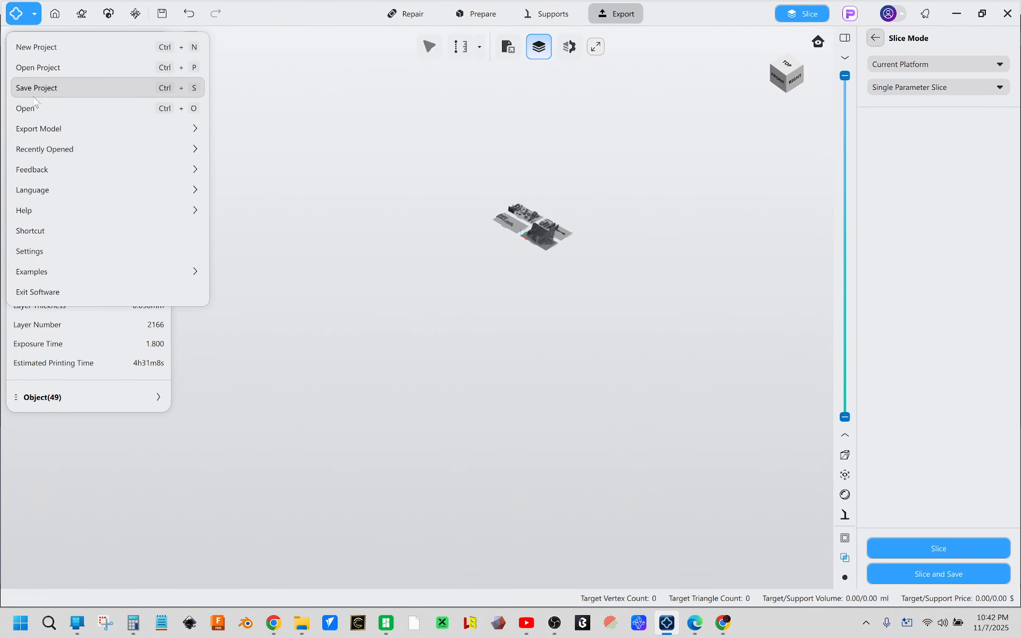
click(314, 137)
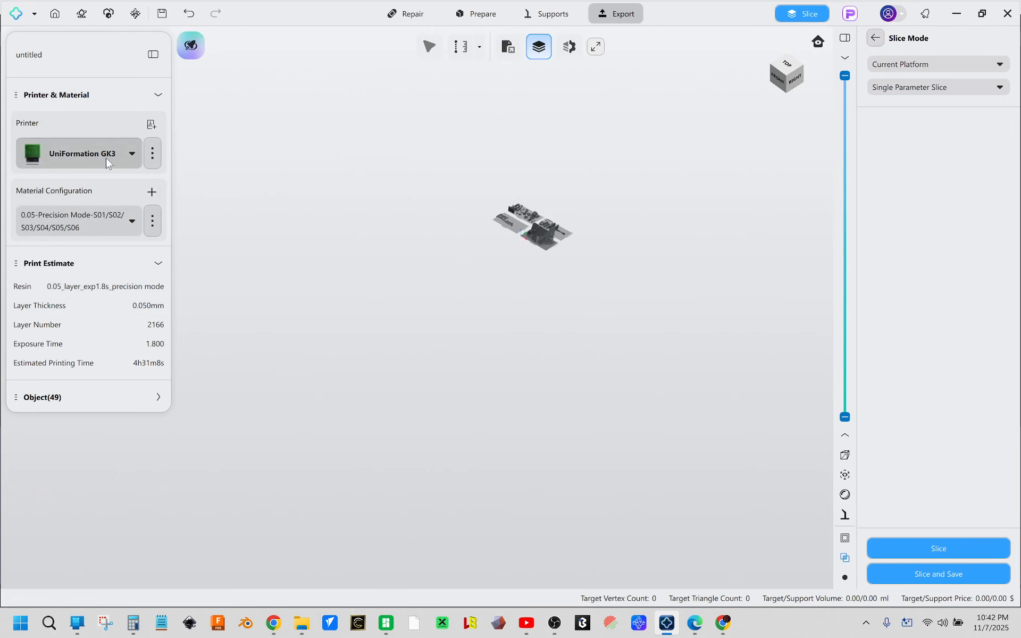
click(131, 159)
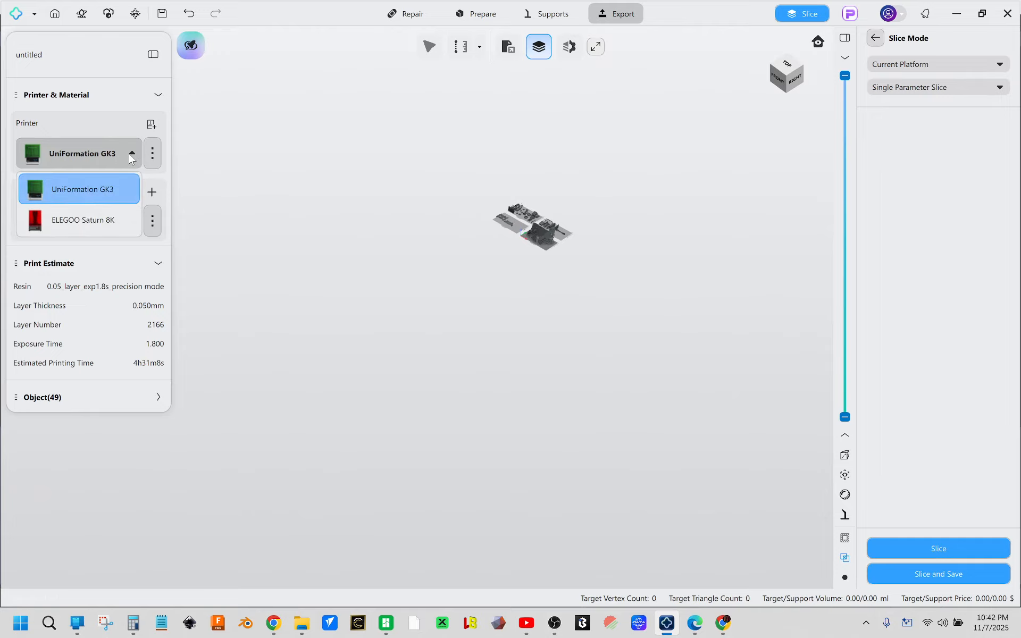
click(131, 159)
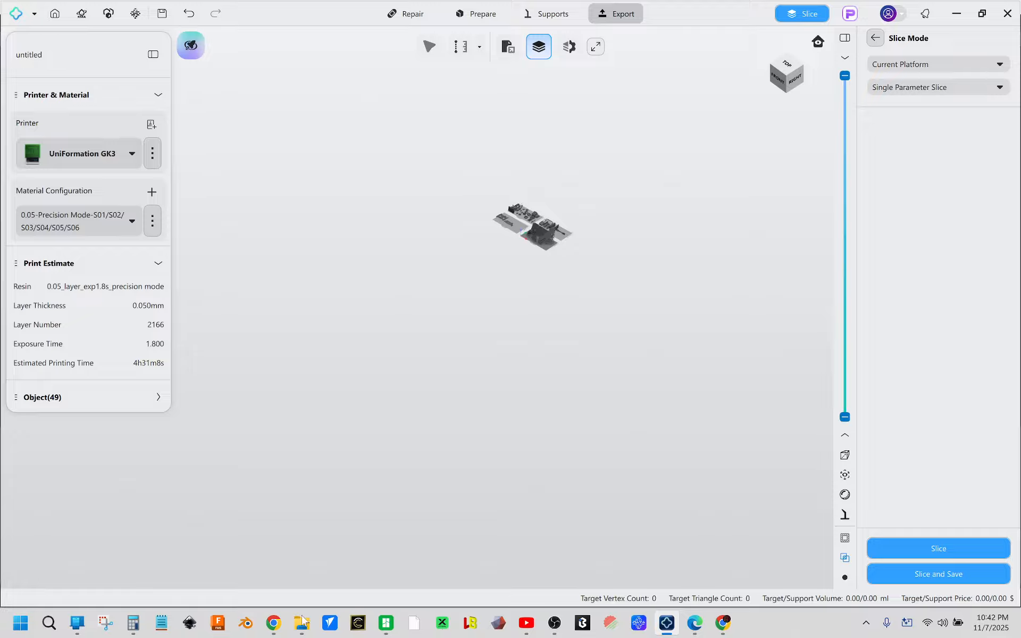
Switch to the browser and view the Battle Brother Sam YouTube channel page with its about information closed
mouse_move(279, 633)
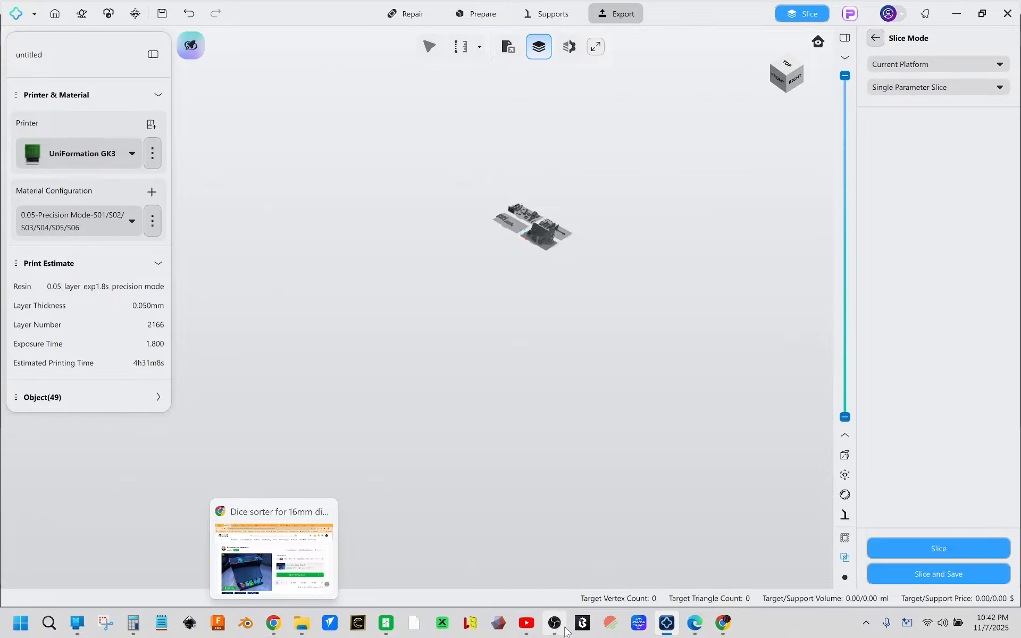
mouse_move(524, 627)
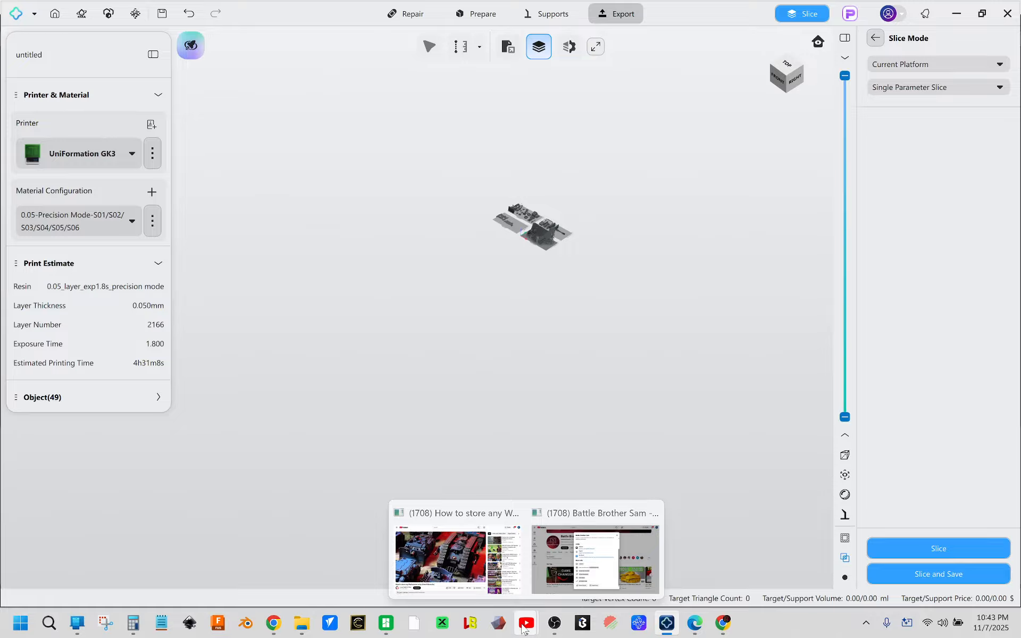
click(522, 629)
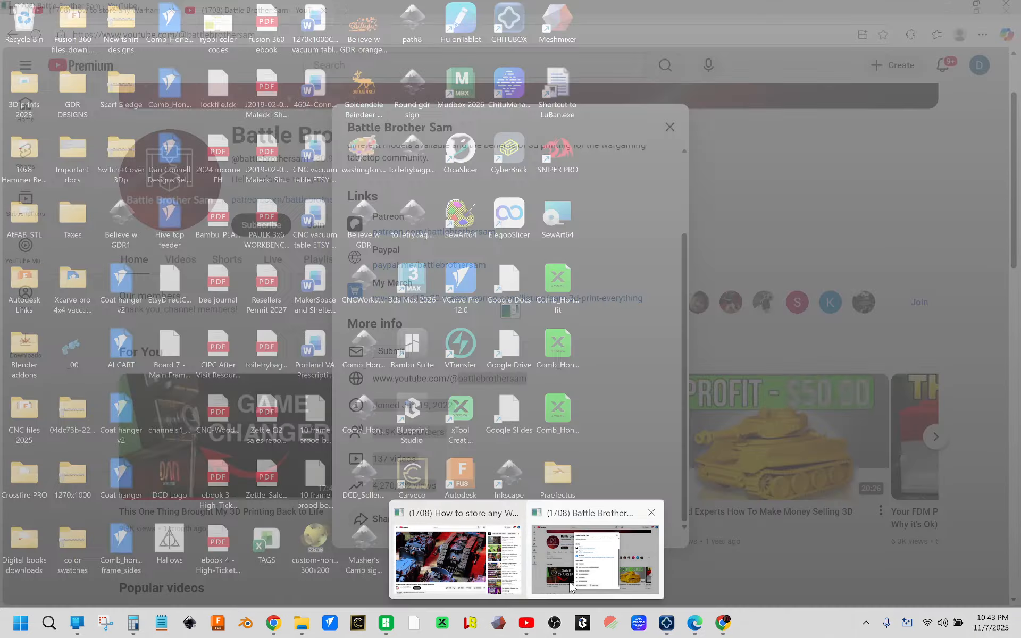
click(569, 583)
click(276, 314)
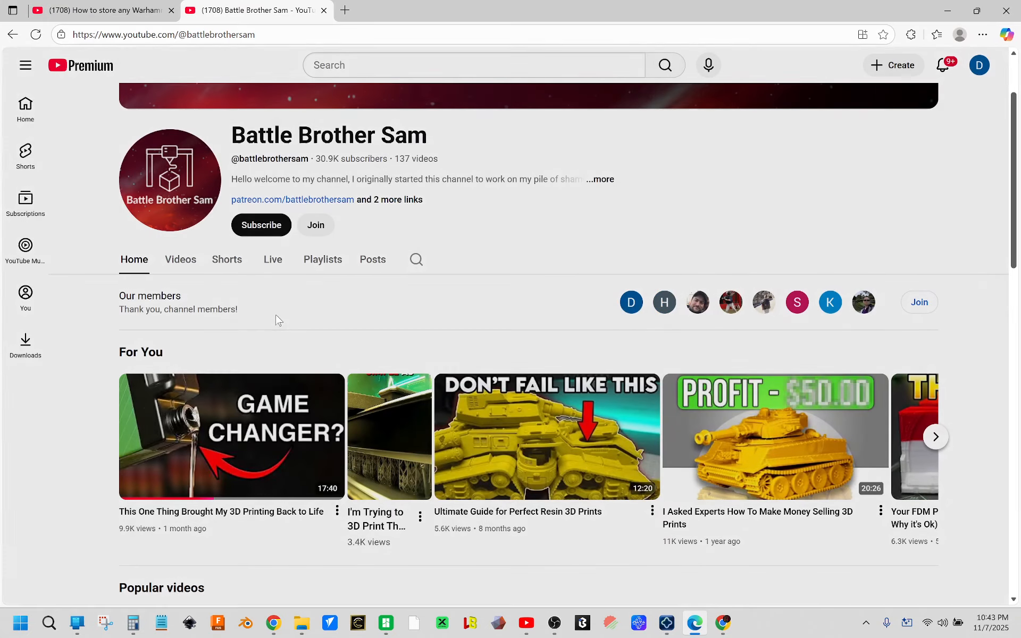
scroll(213, 383, down, 1)
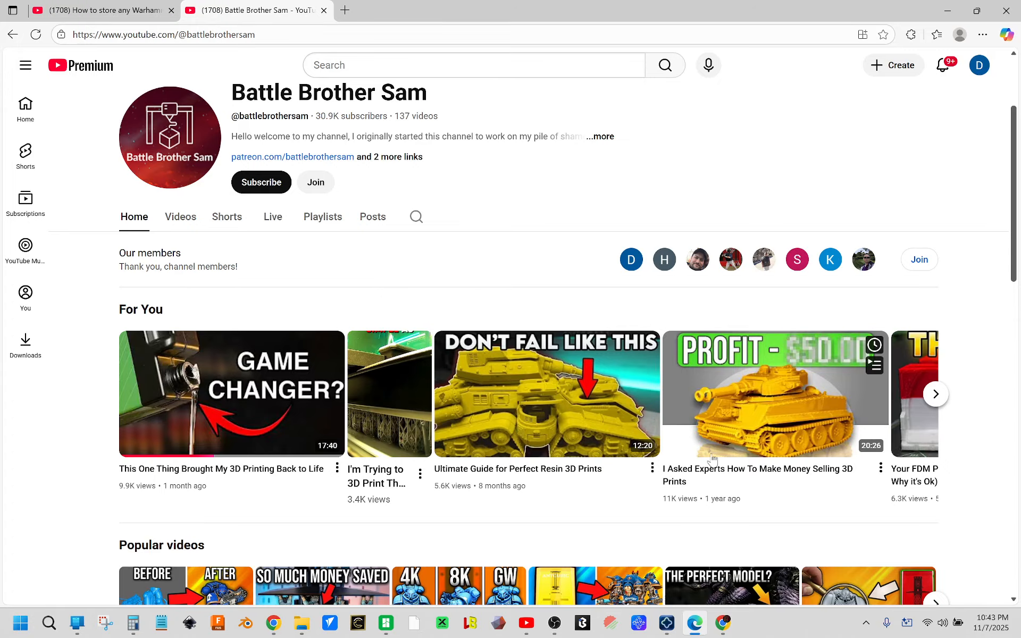
Switch back to CHITUBOX and open the selected 0.05-Precision Mode-S01/S02/S03/S04/S05/S06 material configuration for editing
click(667, 623)
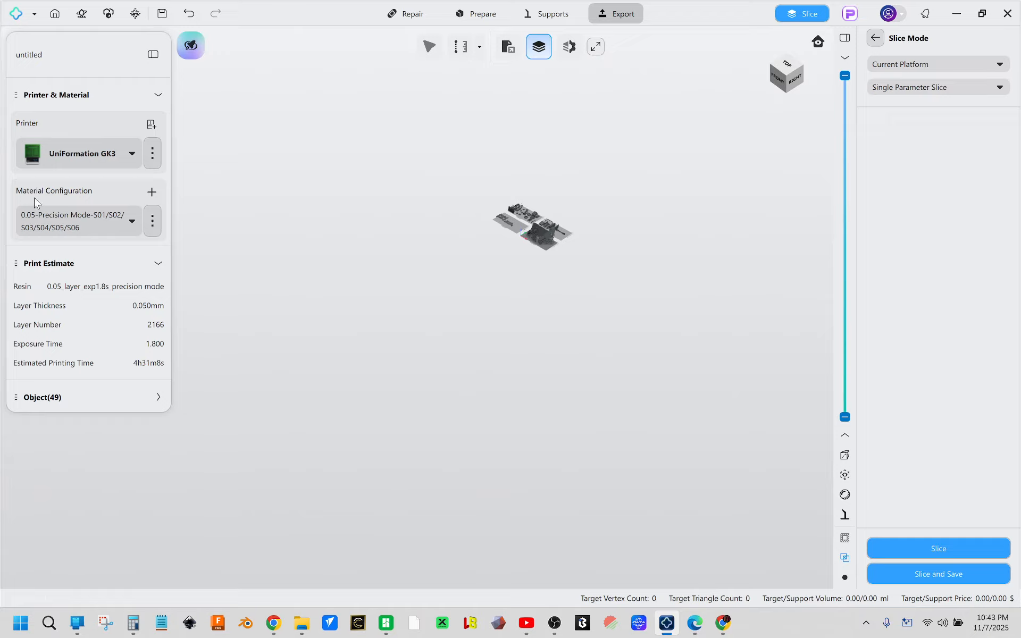
click(157, 219)
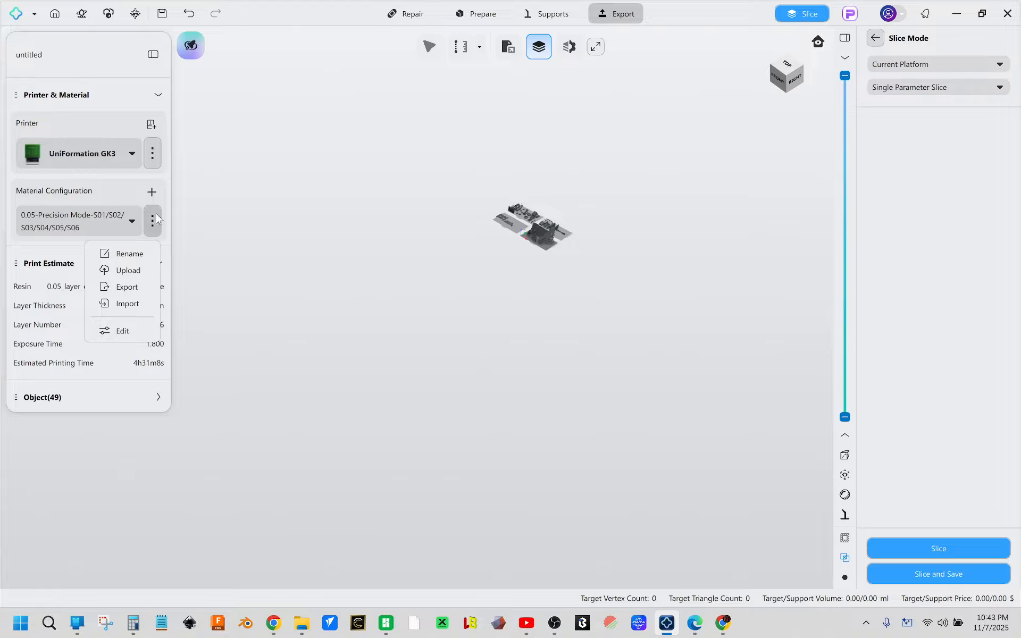
click(123, 330)
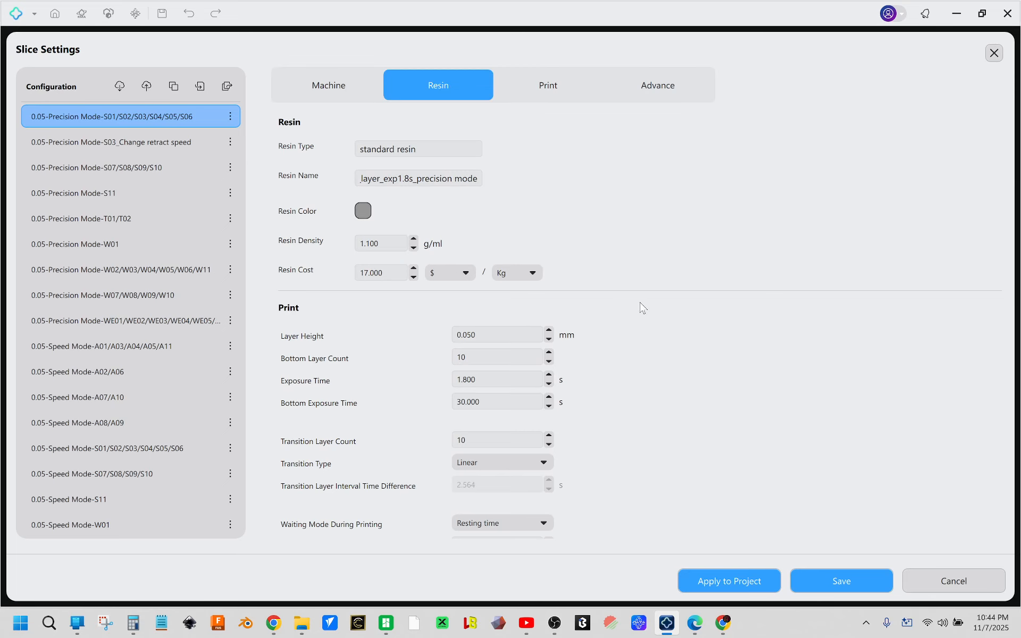
Compare the exposure and rest time settings of the 0.05-Precision Mode WE01 profile with those of the S01–S06 profile
scroll(791, 294, down, 1)
scroll(576, 320, down, 2)
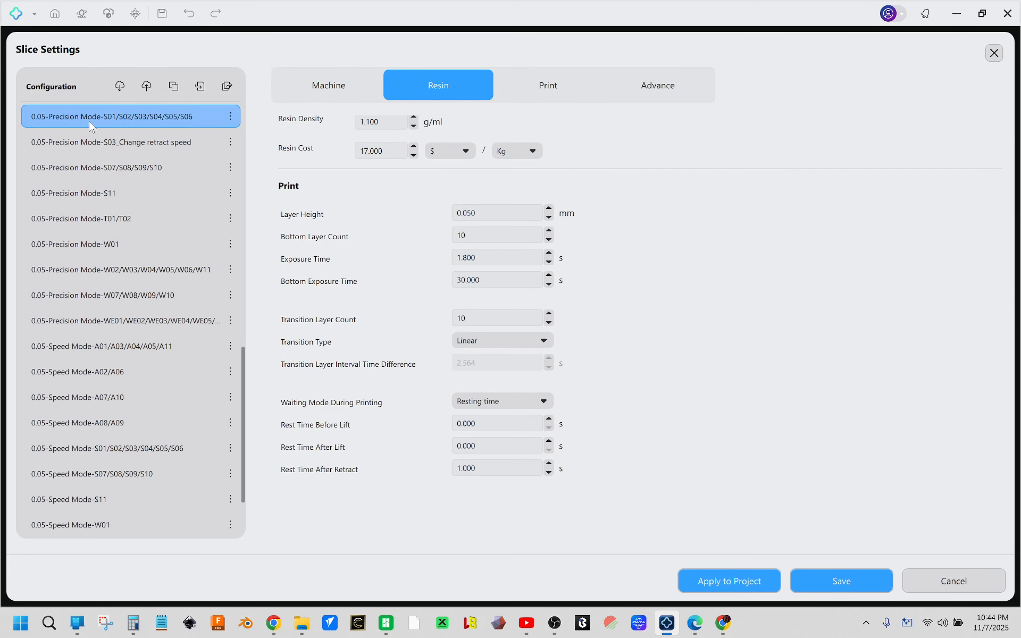
click(129, 323)
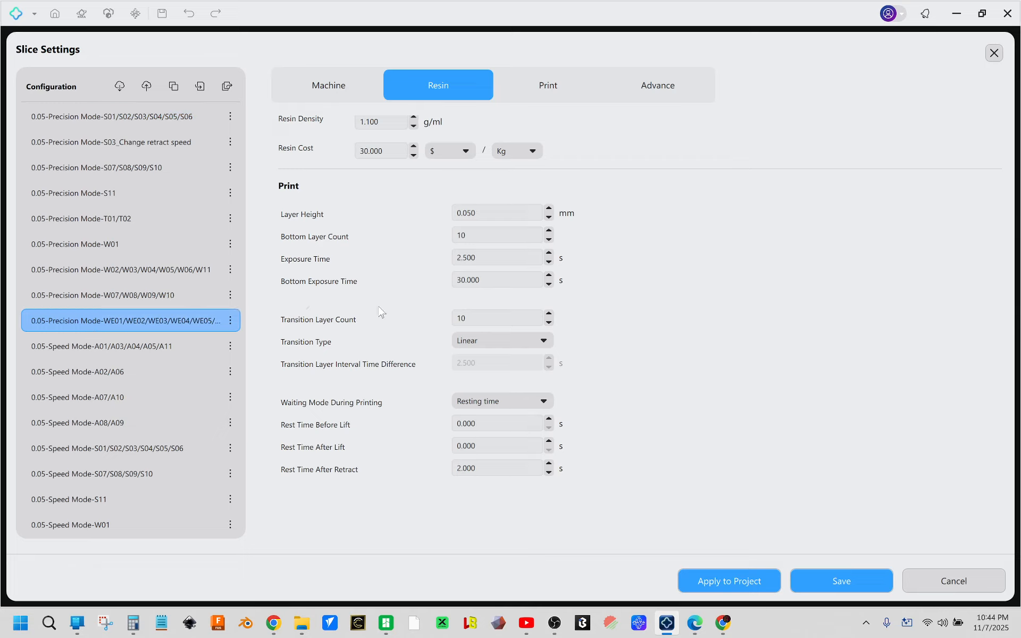
click(103, 118)
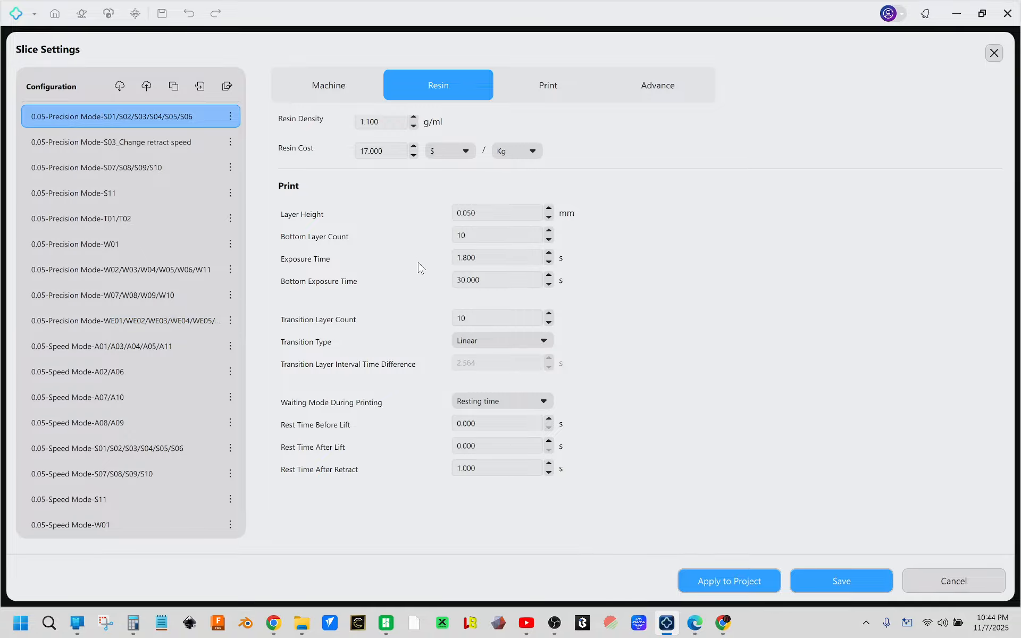
Set the first Retract Speed value of the 0.05-Precision Mode S01–S06 profile to 1 mm/min and save the settings
scroll(585, 433, down, 3)
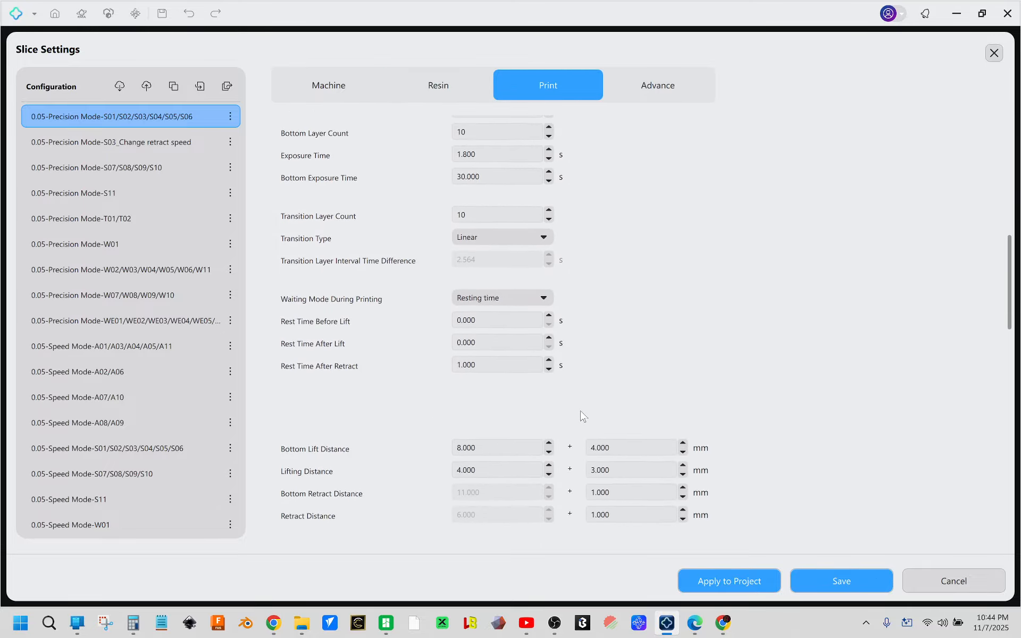
scroll(583, 416, down, 1)
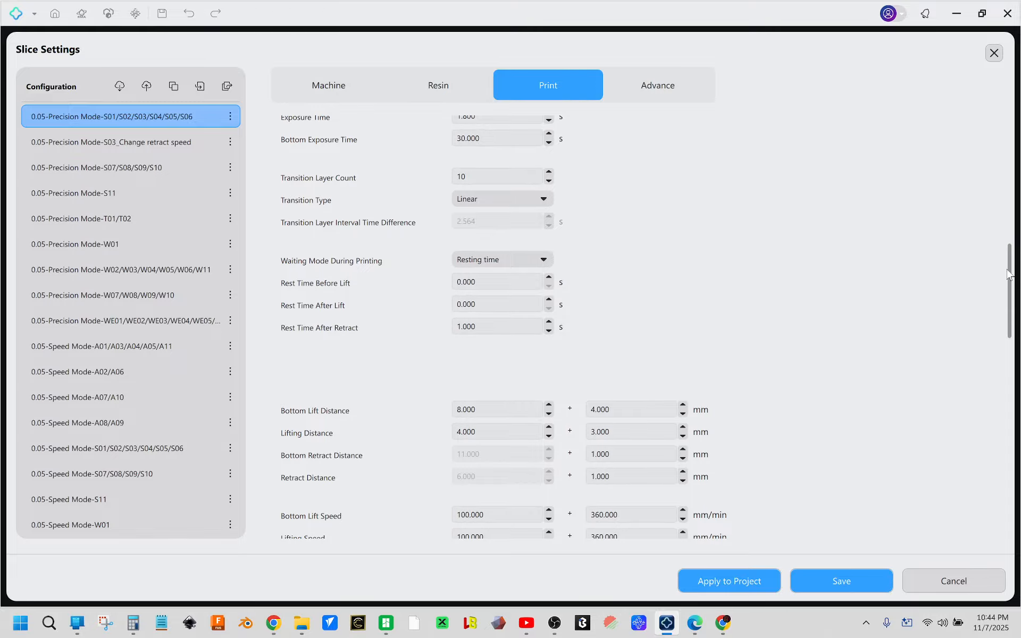
drag(1009, 274, 994, 341)
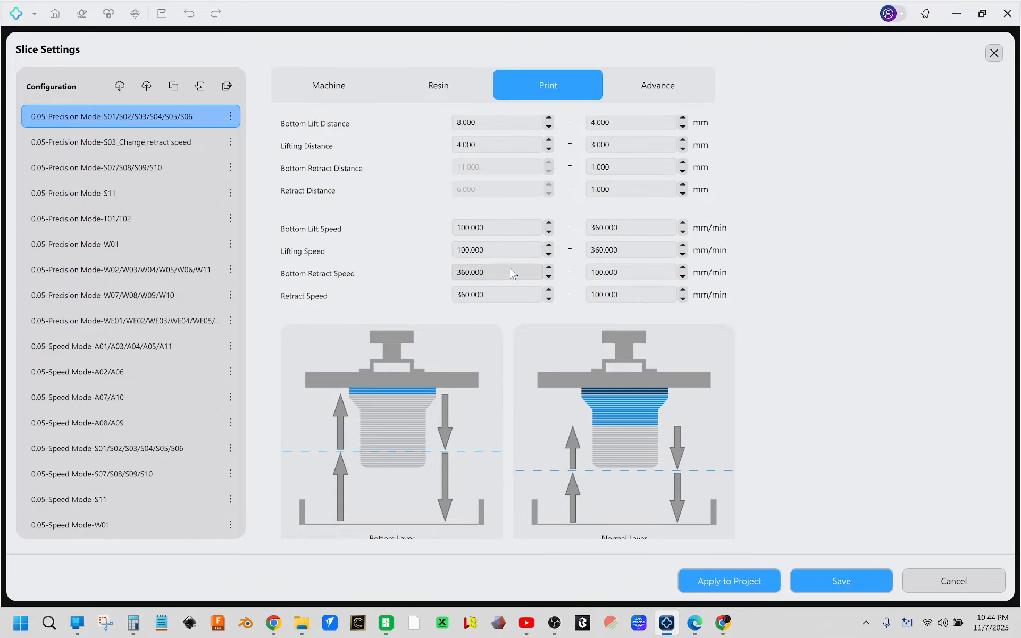
click(514, 296)
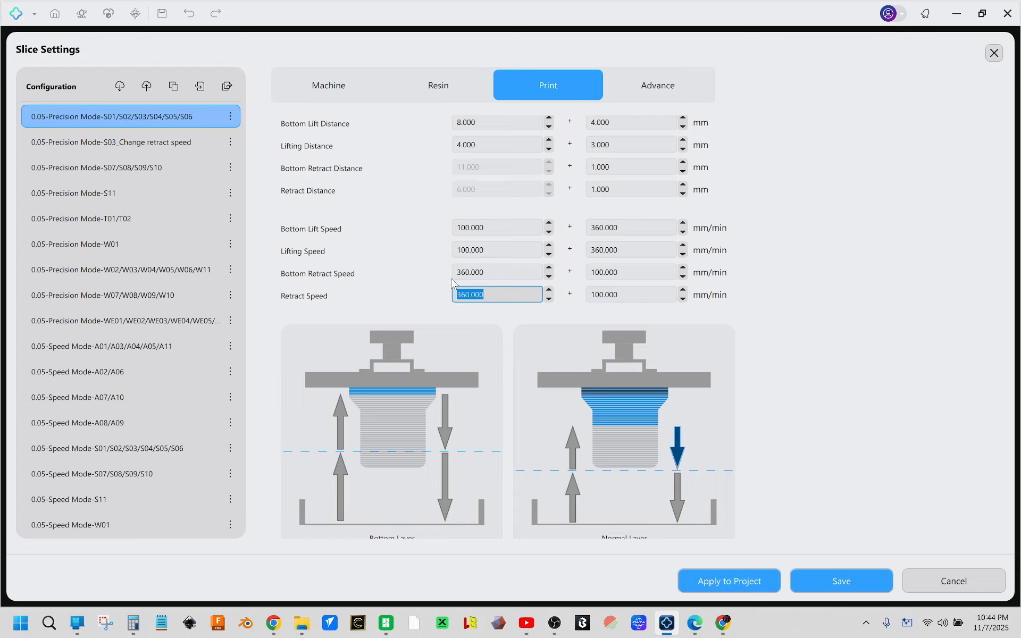
mouse_move(521, 227)
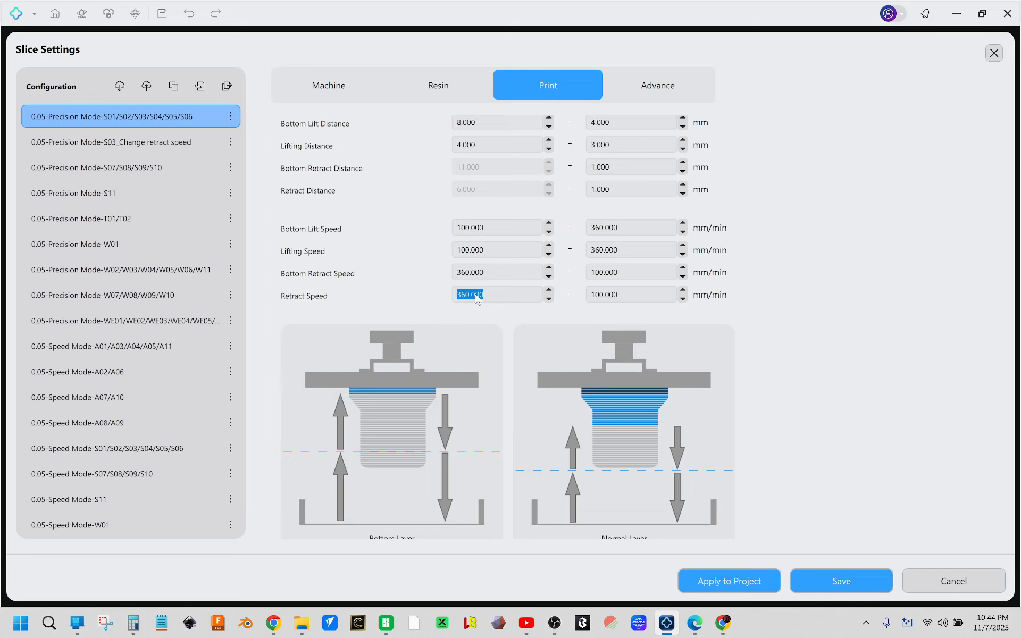
mouse_move(521, 277)
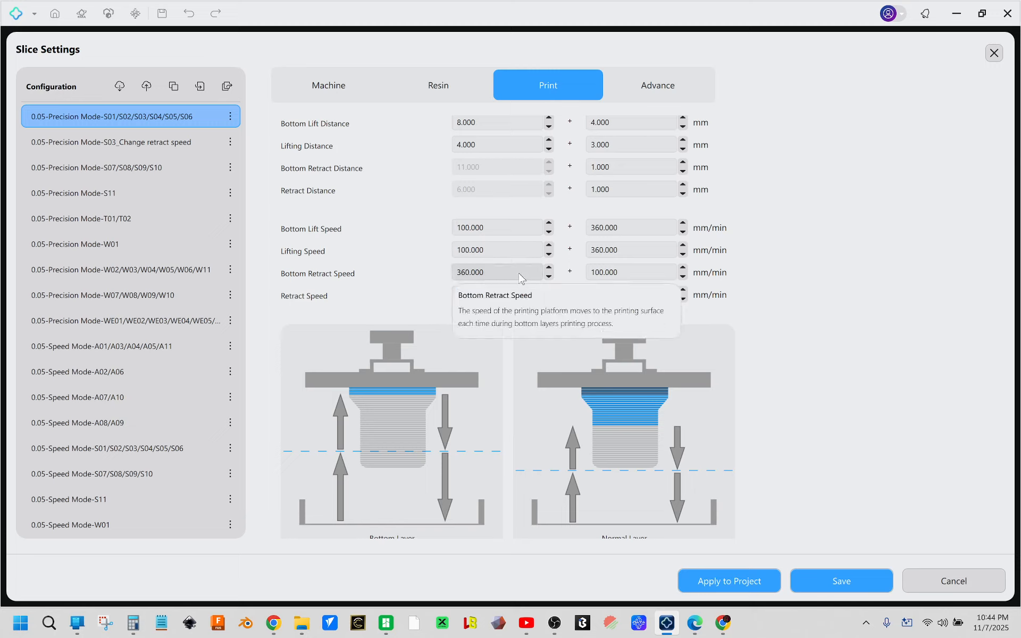
key(Tab)
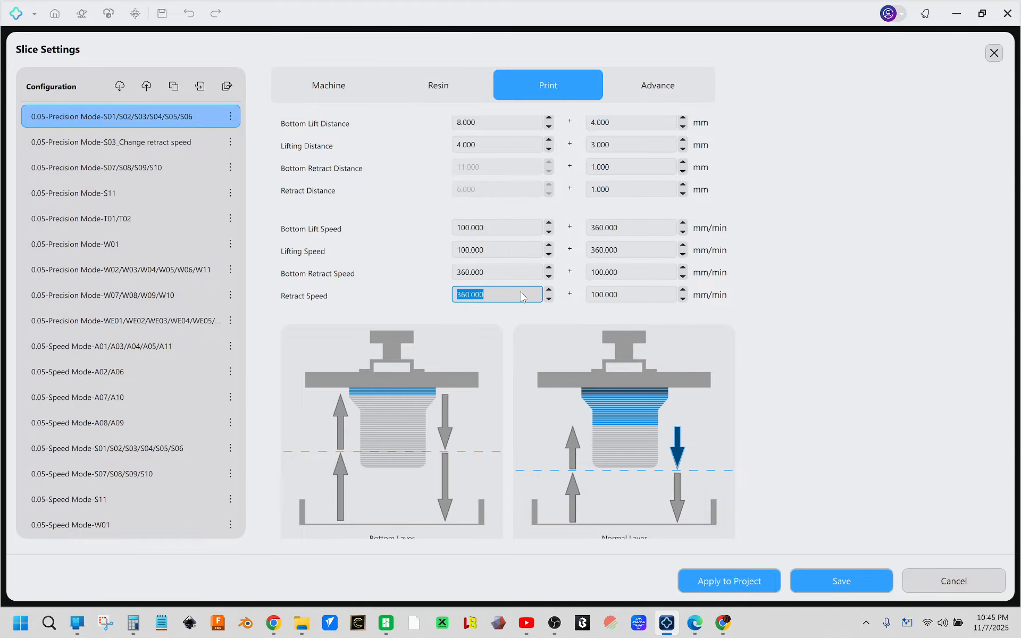
text(1)
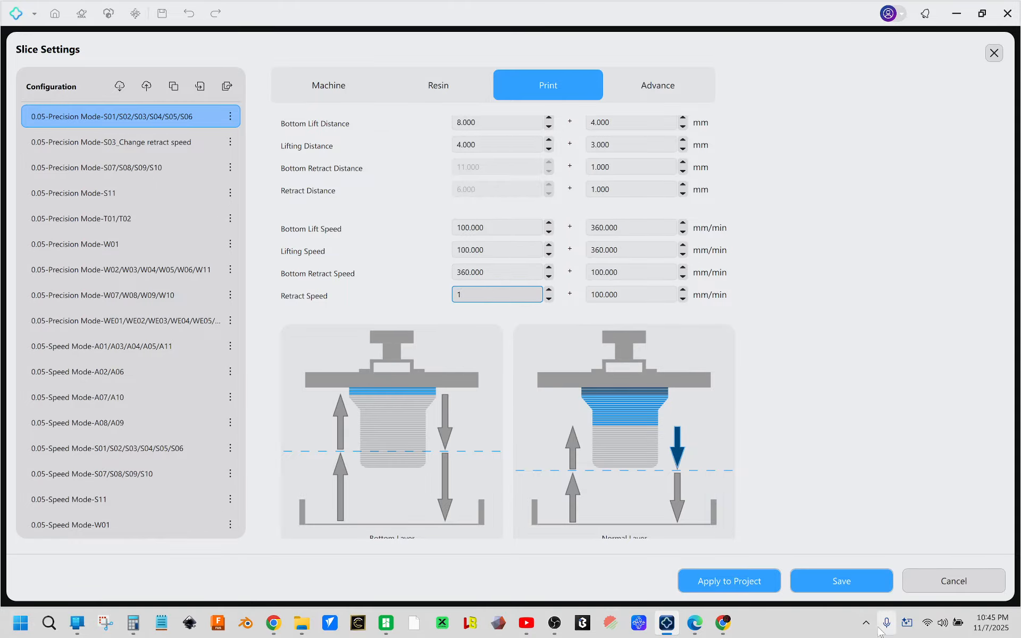
click(845, 584)
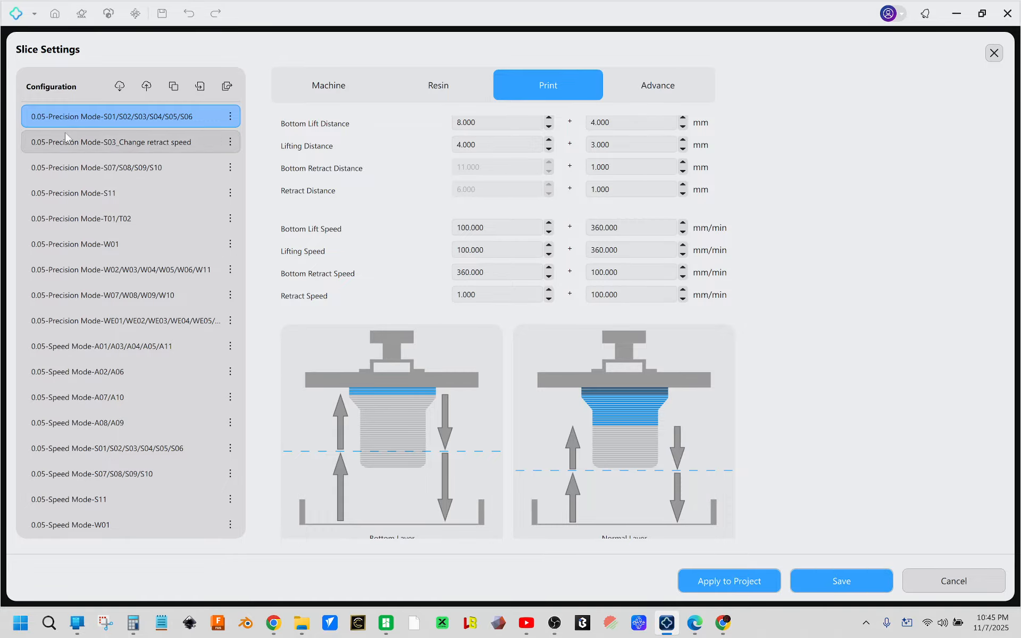
Check the S03_Change retract speed profile, then set the first Retract Speed of the Precision Mode S01–S06 profile to 360 mm/min
click(154, 142)
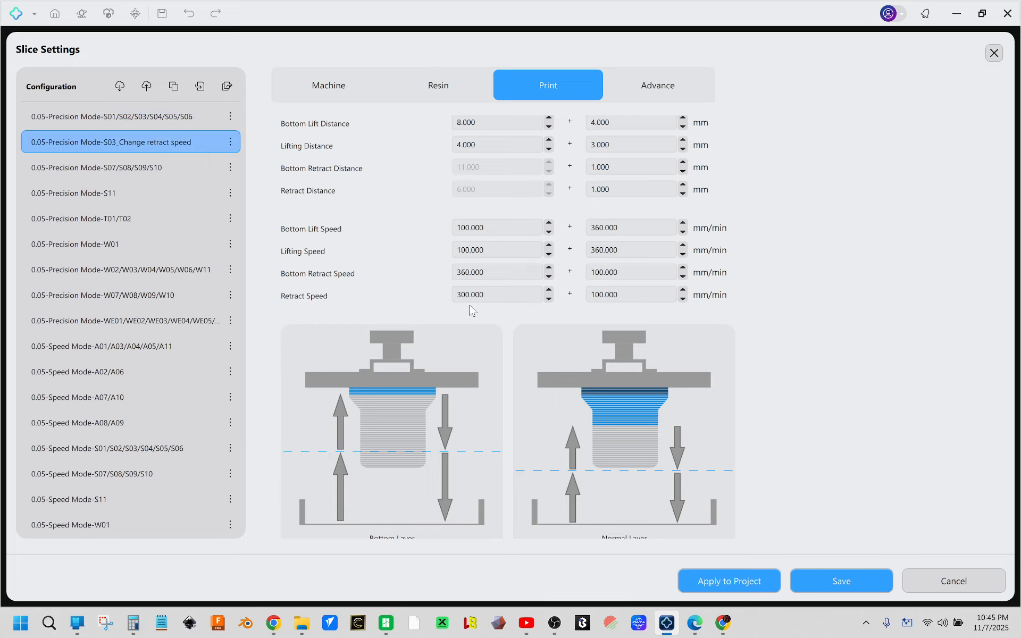
click(174, 120)
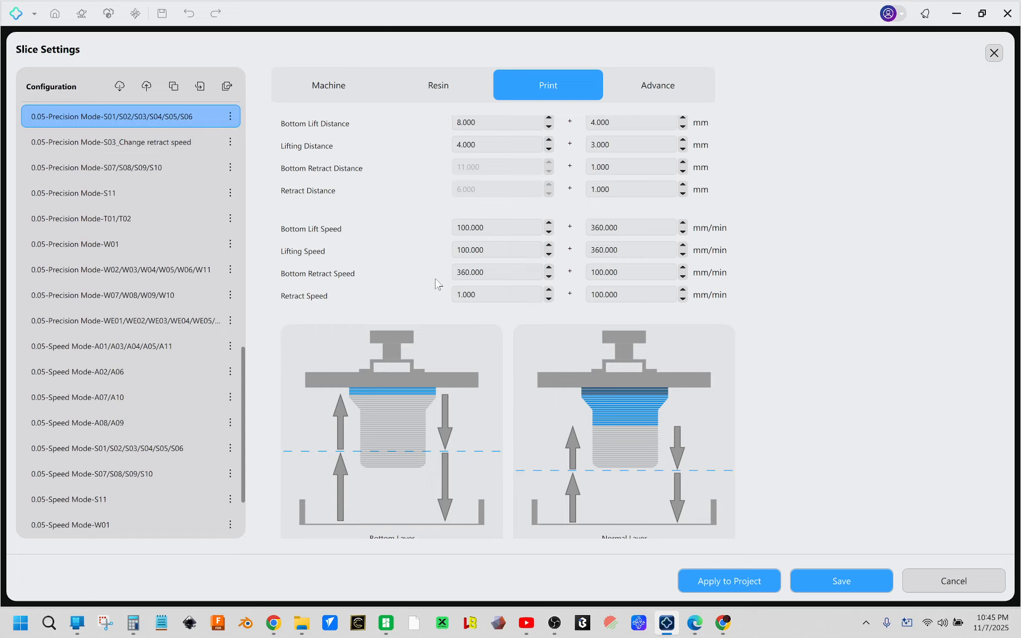
click(466, 294)
double_click(466, 294)
text(360)
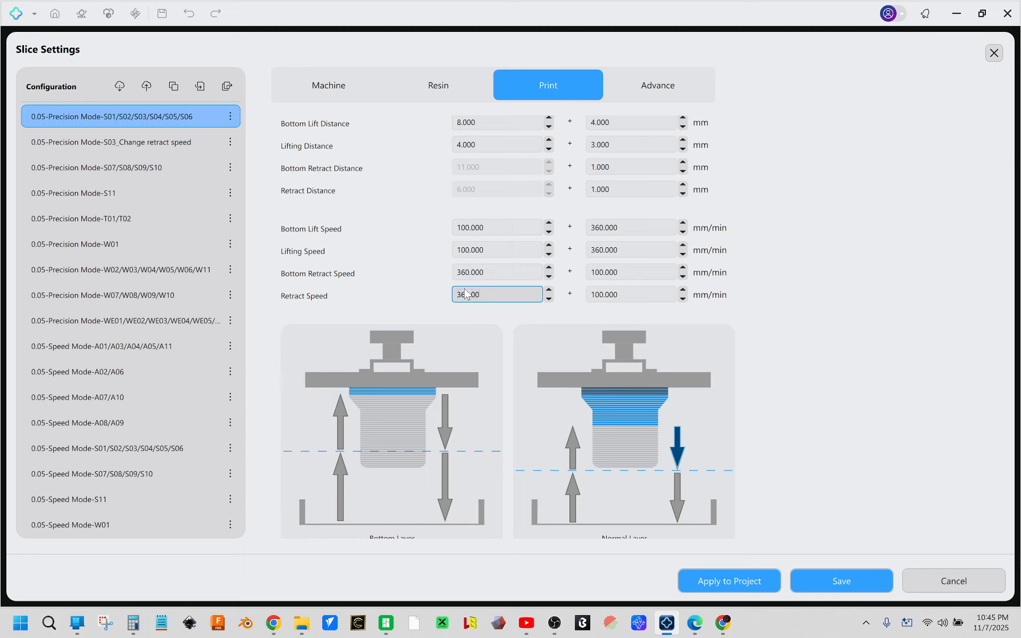
key(Return)
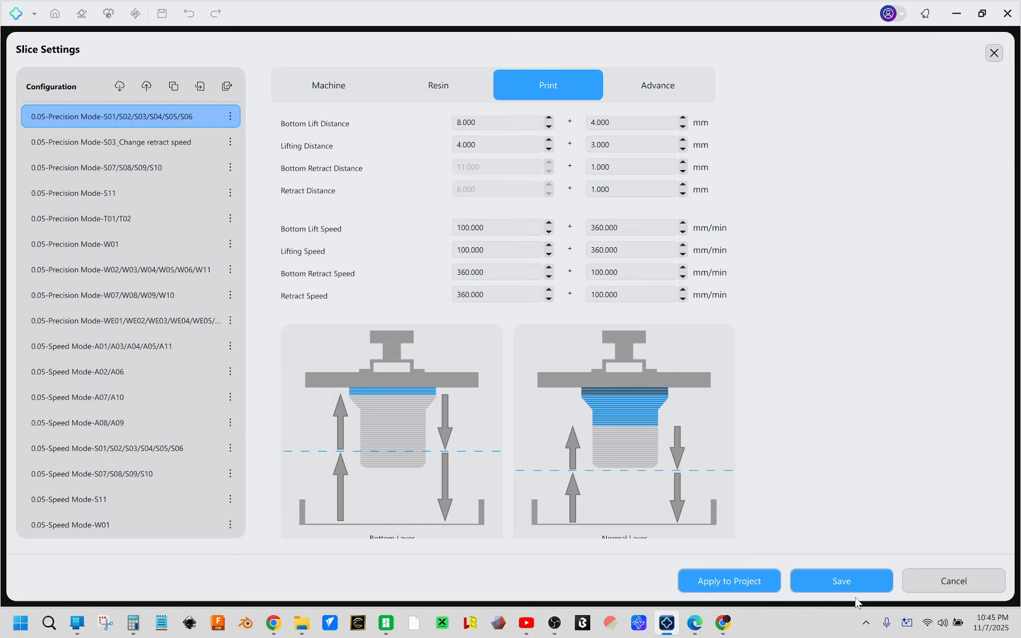
Duplicate the 0.05-Precision Mode-S01/S02/S03/S04/S05/S06 profile and rename the copy as 0.05-Precision Mode-S03_lift
click(230, 116)
click(174, 87)
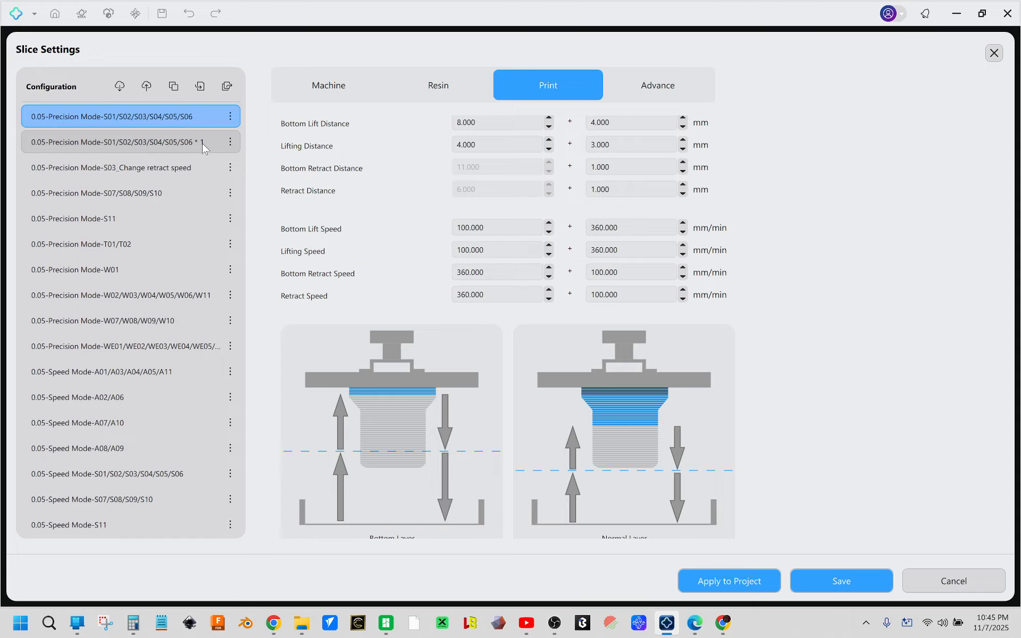
click(230, 142)
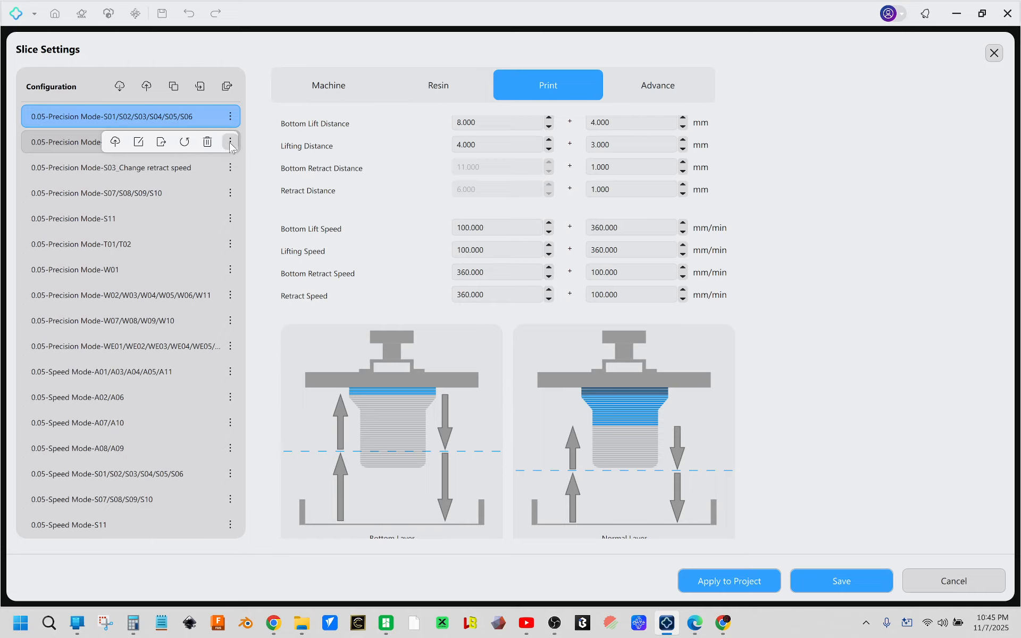
click(138, 142)
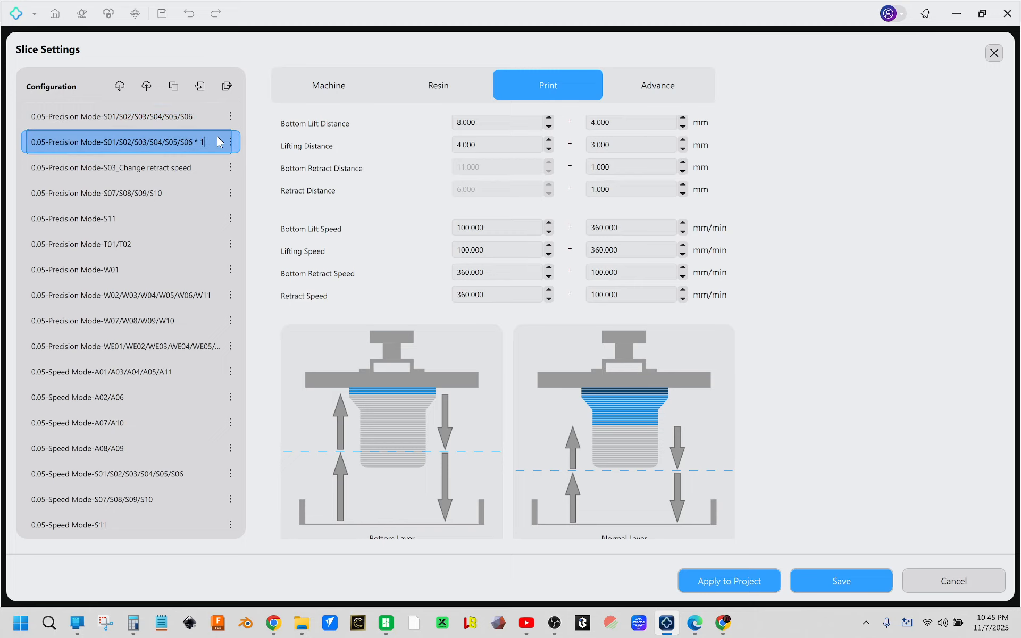
key(BackSpace)
key(BackSpace)
key(BackSpace)
key(BackSpace)
key(BackSpace)
key(BackSpace)
key(BackSpace)
key(BackSpace)
key(BackSpace)
key(BackSpace)
key(BackSpace)
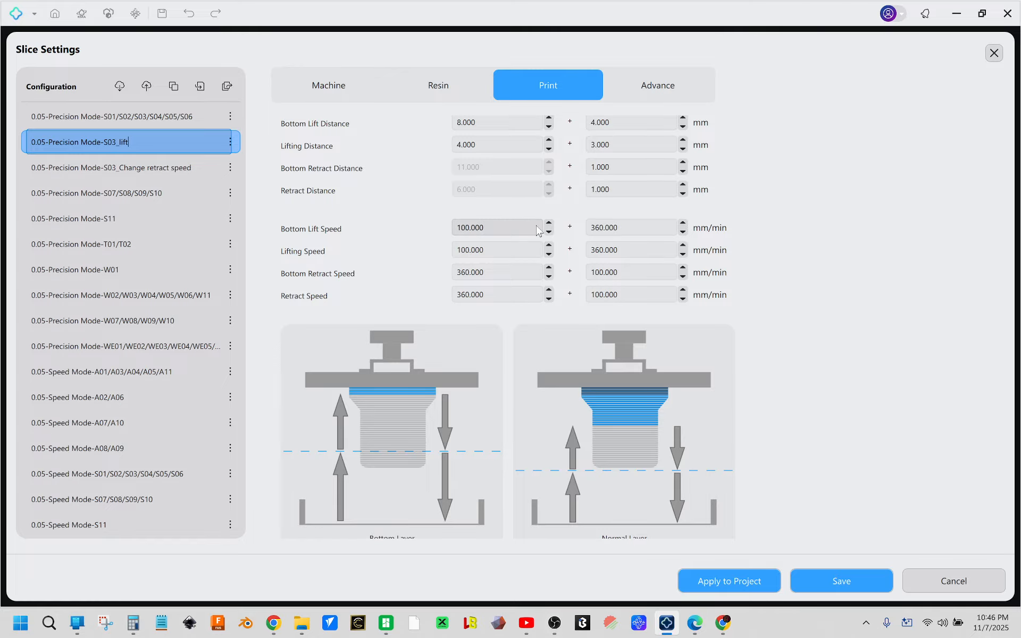
Set S03_lift's first Lifting Speed to 40 mm/min and first Bottom Lift Speed to 60 mm/min, and compare the profile with S01–S06
click(507, 258)
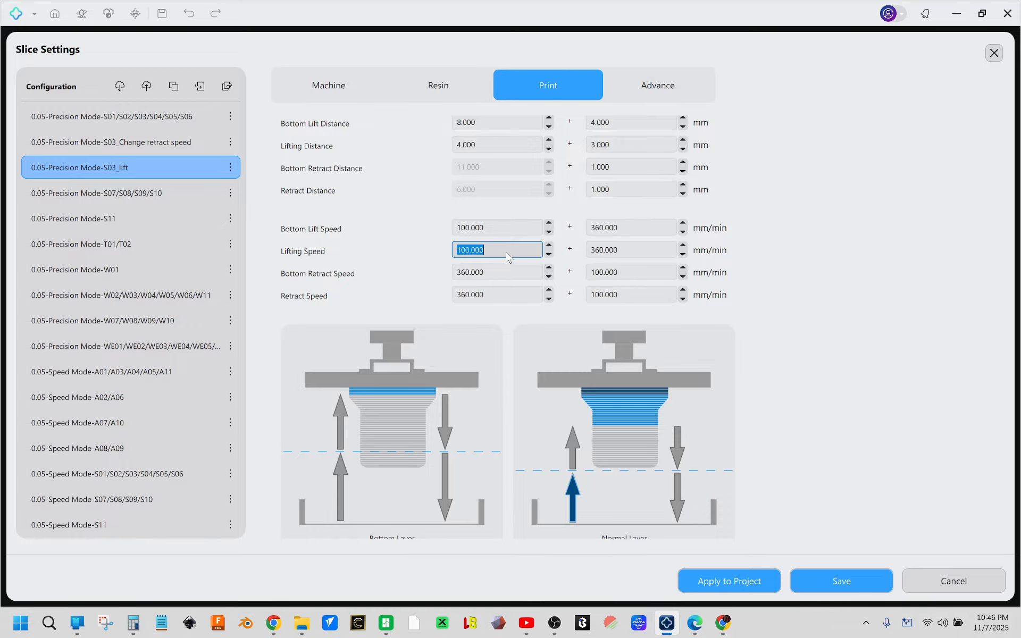
text(40)
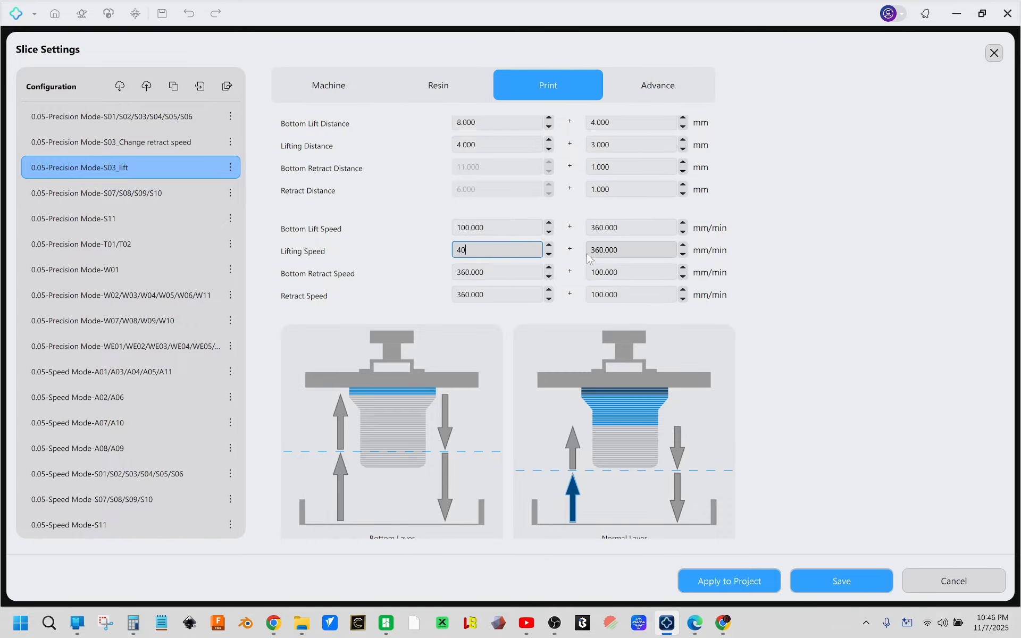
click(496, 232)
text(60)
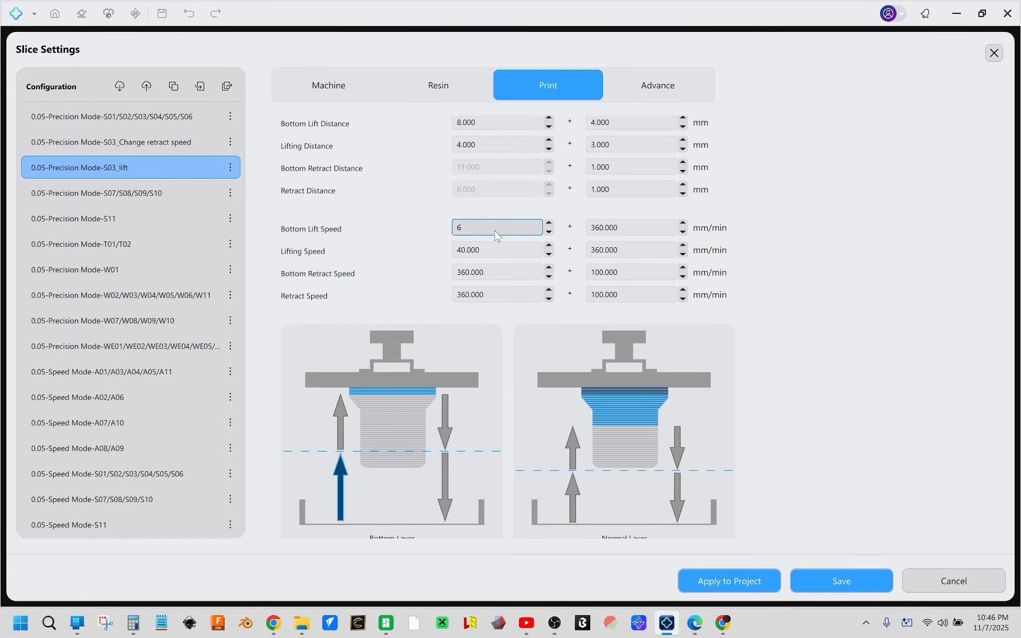
click(759, 251)
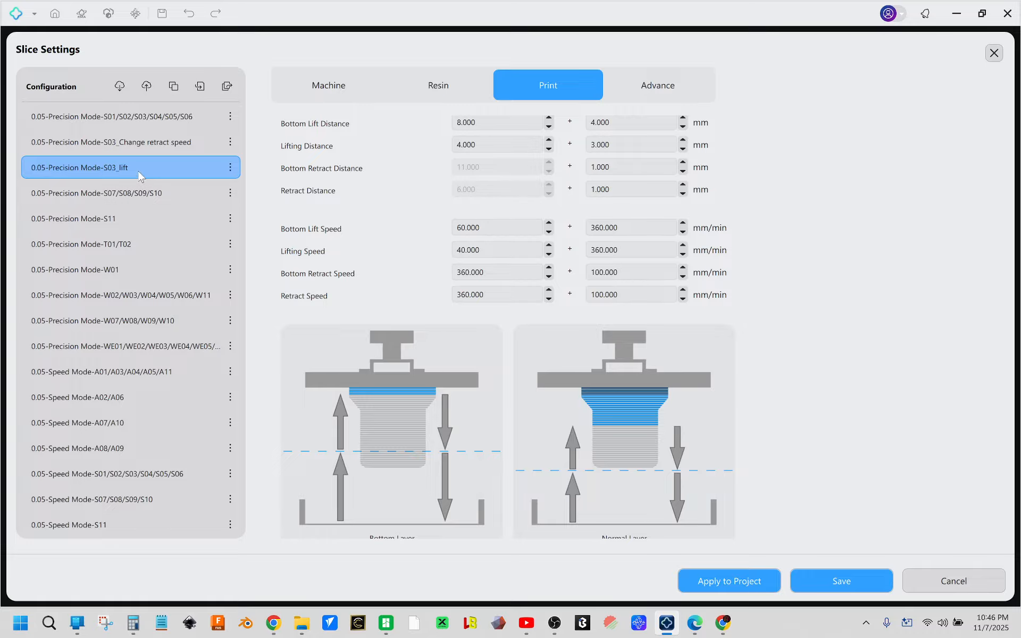
click(118, 118)
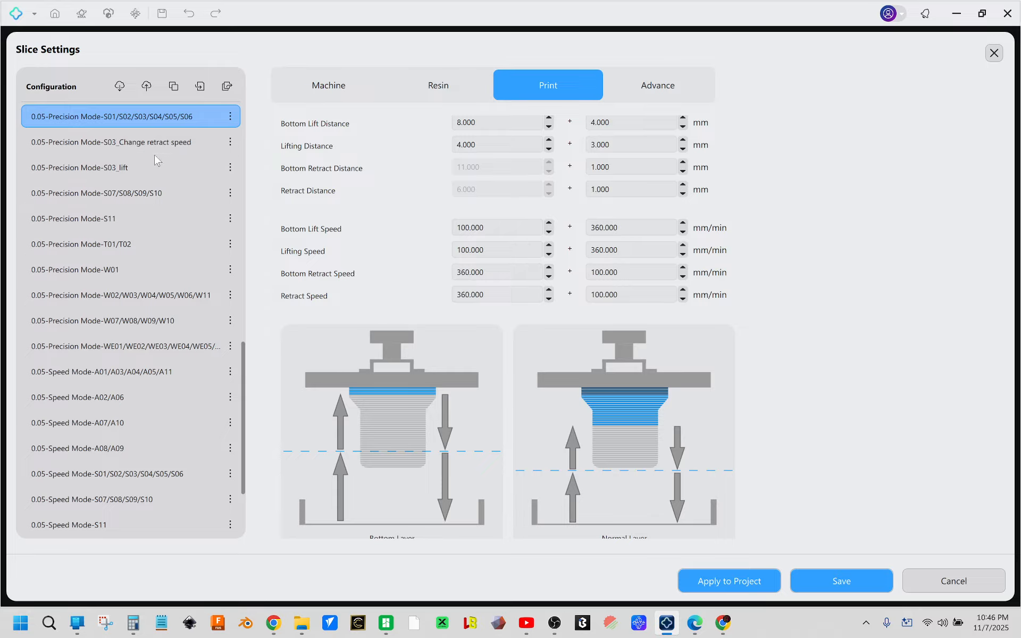
click(151, 171)
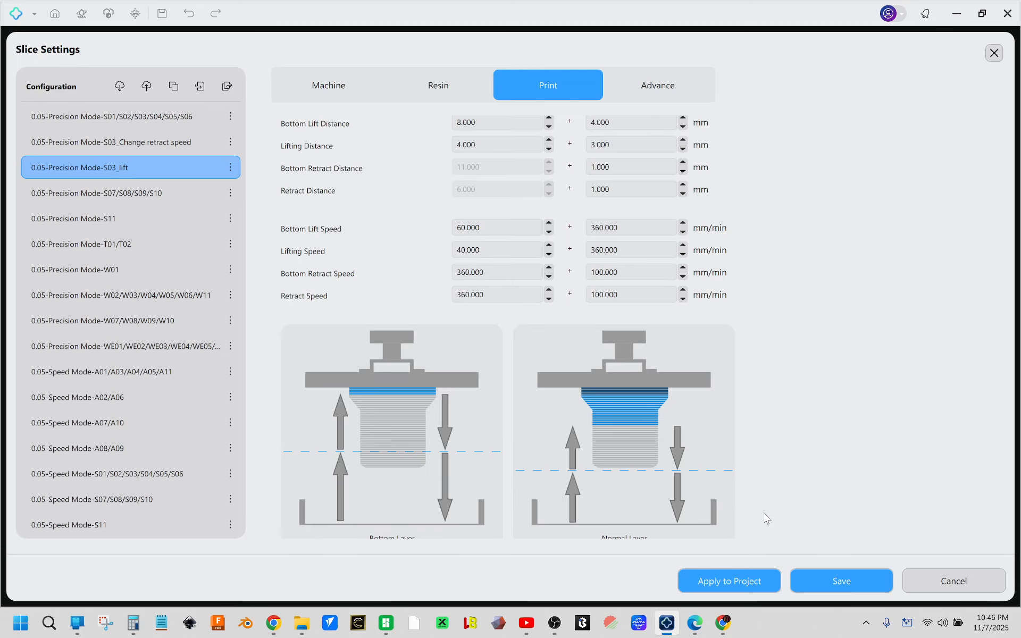
Set the first Bottom Lift Speed and first Lifting Speed of the 0.05-Precision Mode S01–S06 profile to 60 mm/min
click(173, 117)
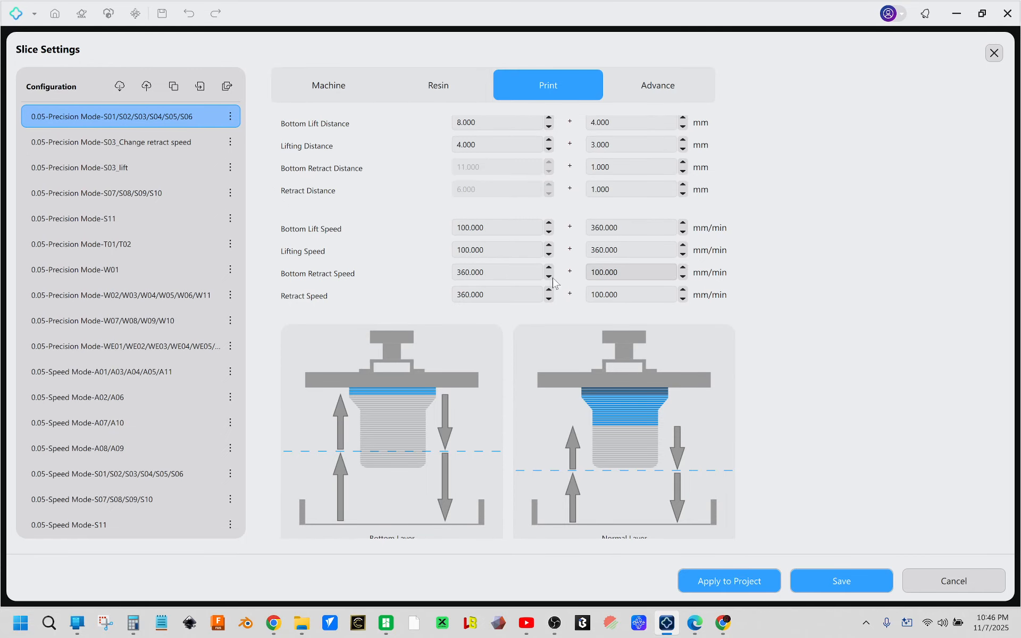
double_click(500, 228)
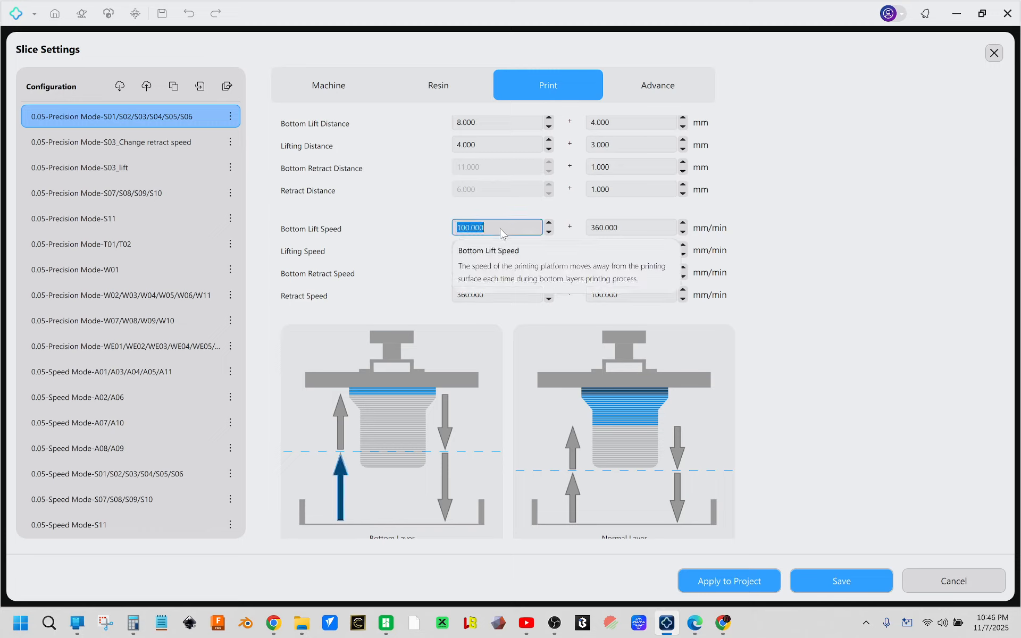
text(60)
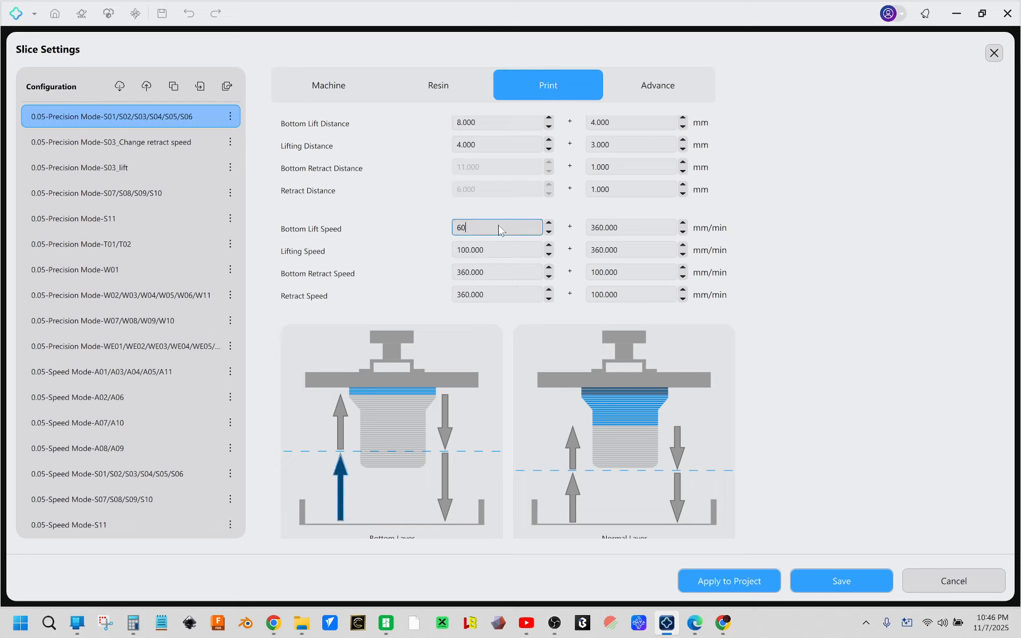
double_click(480, 256)
text(60)
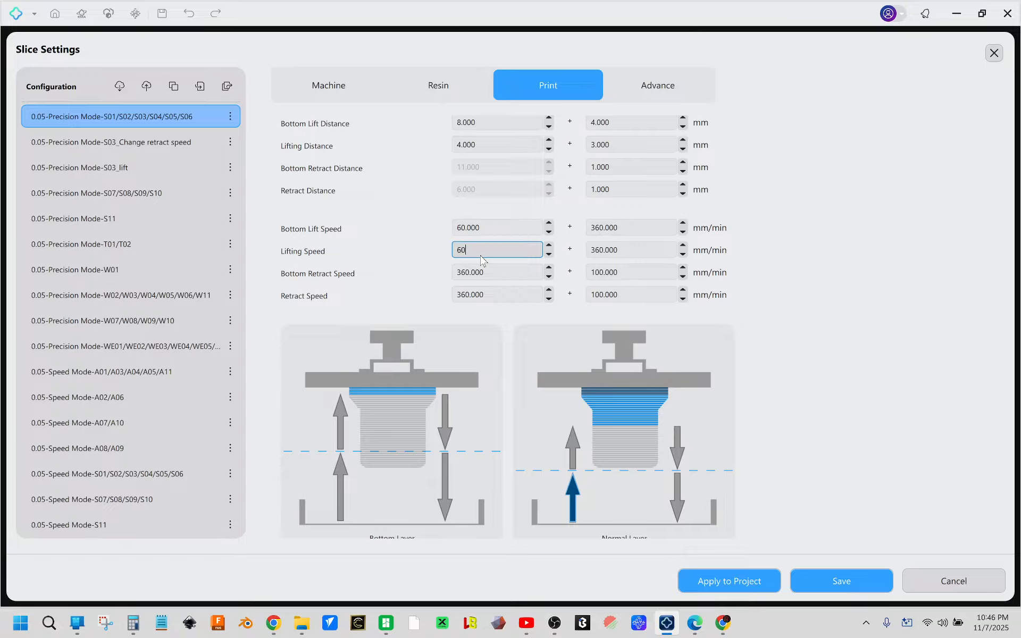
click(848, 264)
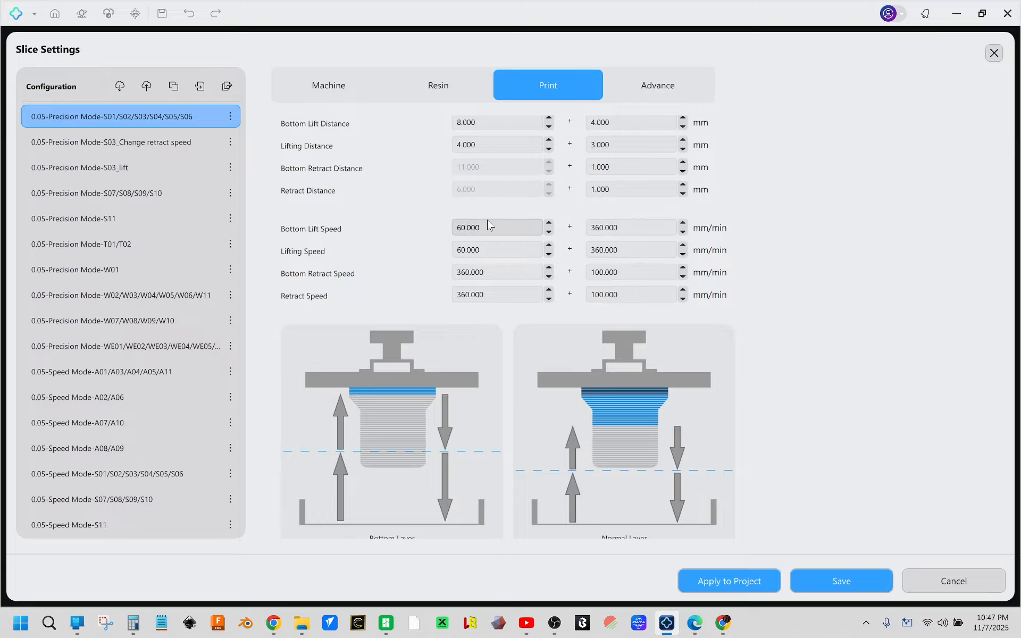
mouse_move(494, 228)
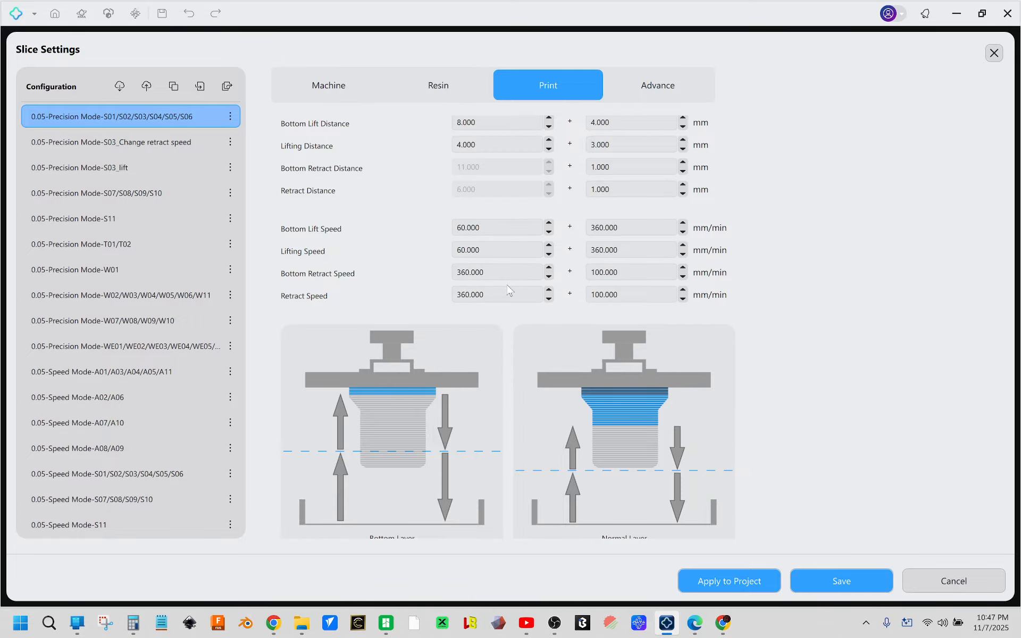
click(499, 252)
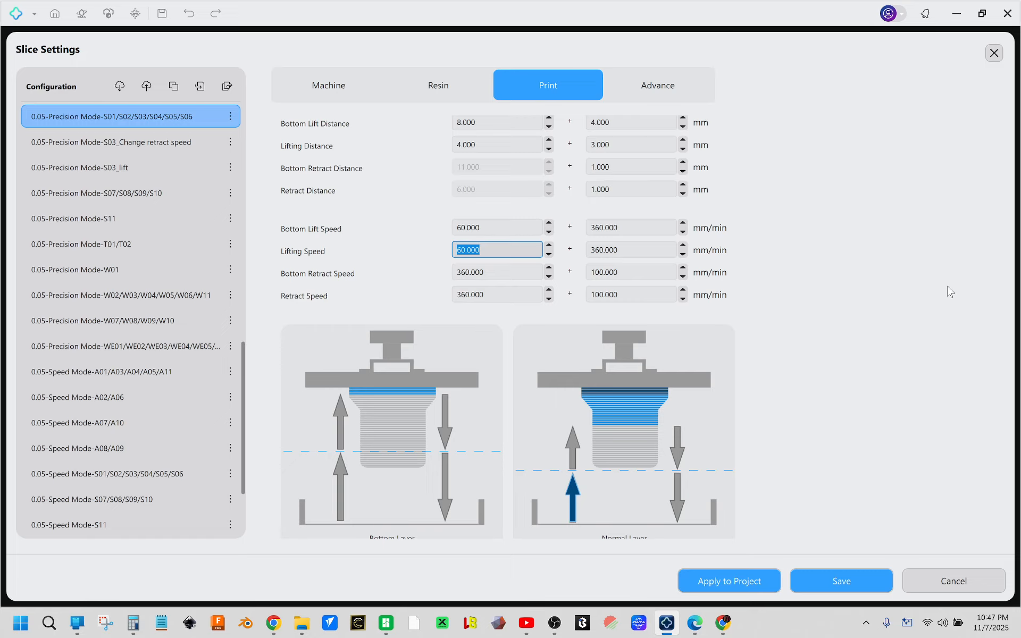
click(892, 297)
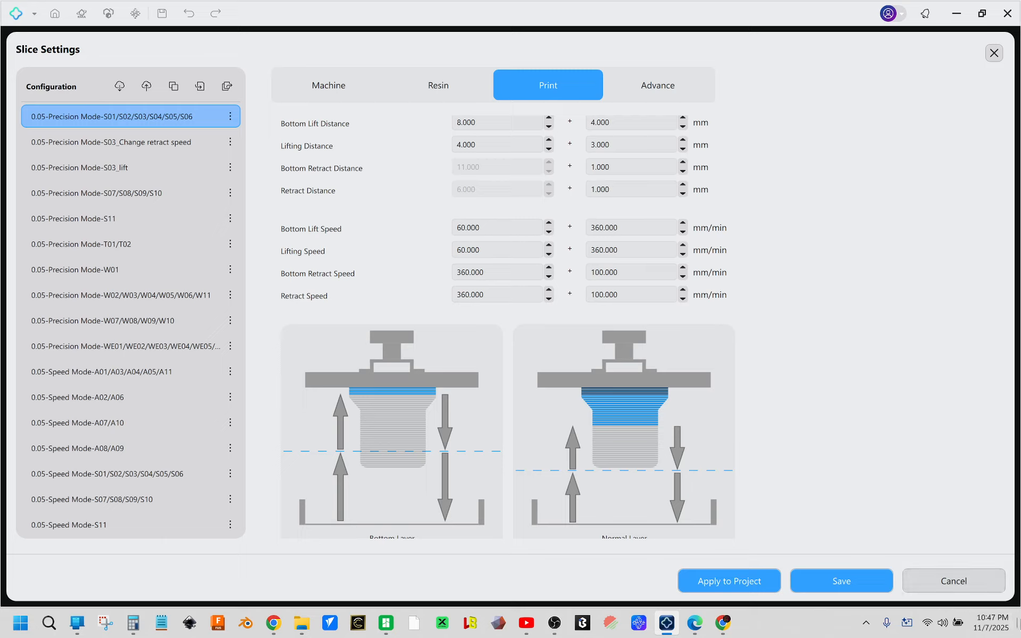
Check the S03_Change retract speed profile, and restore the S01–S06 profile's first Bottom Lift Speed and Lifting Speed to 100 mm/min
click(113, 148)
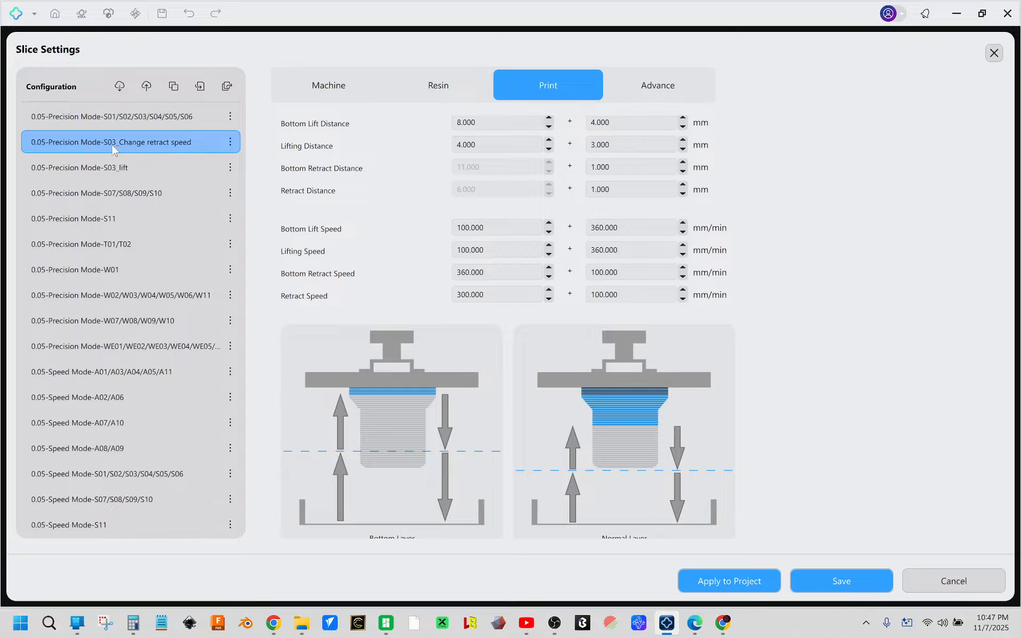
click(116, 117)
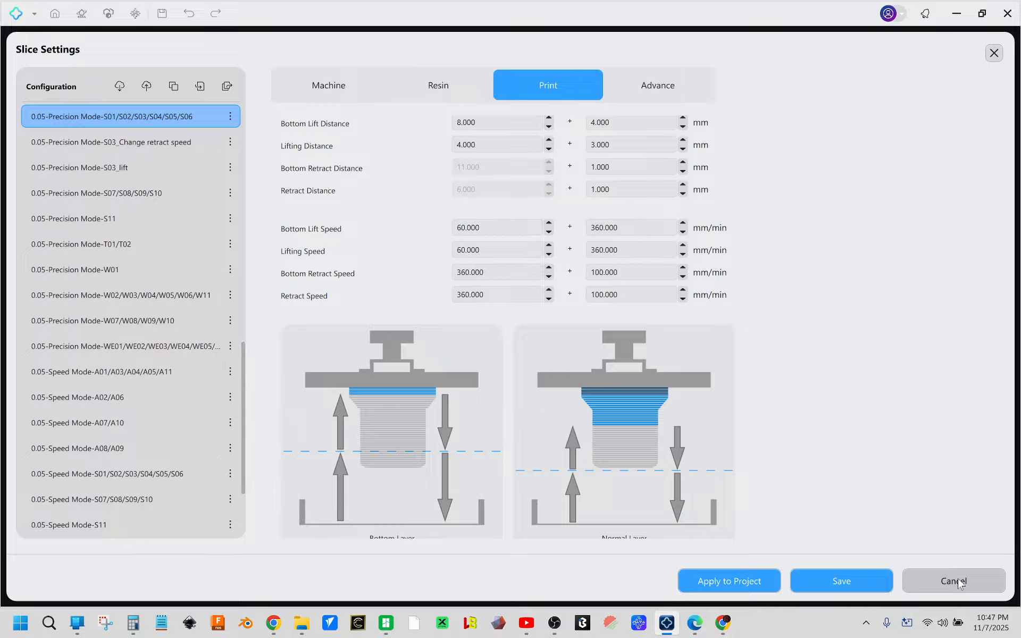
click(485, 227)
text(100)
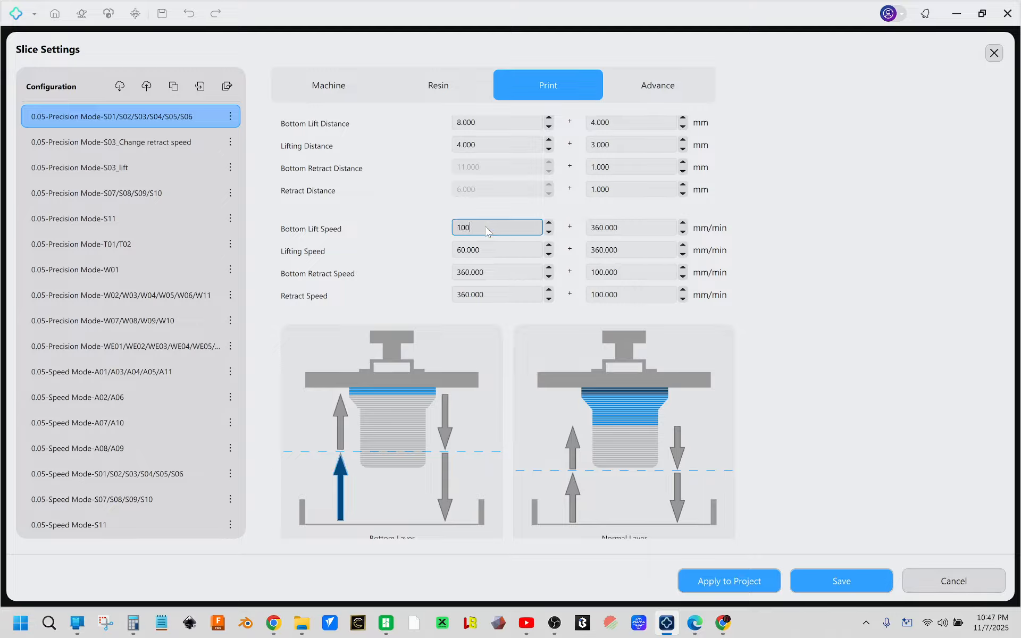
click(486, 250)
text(100)
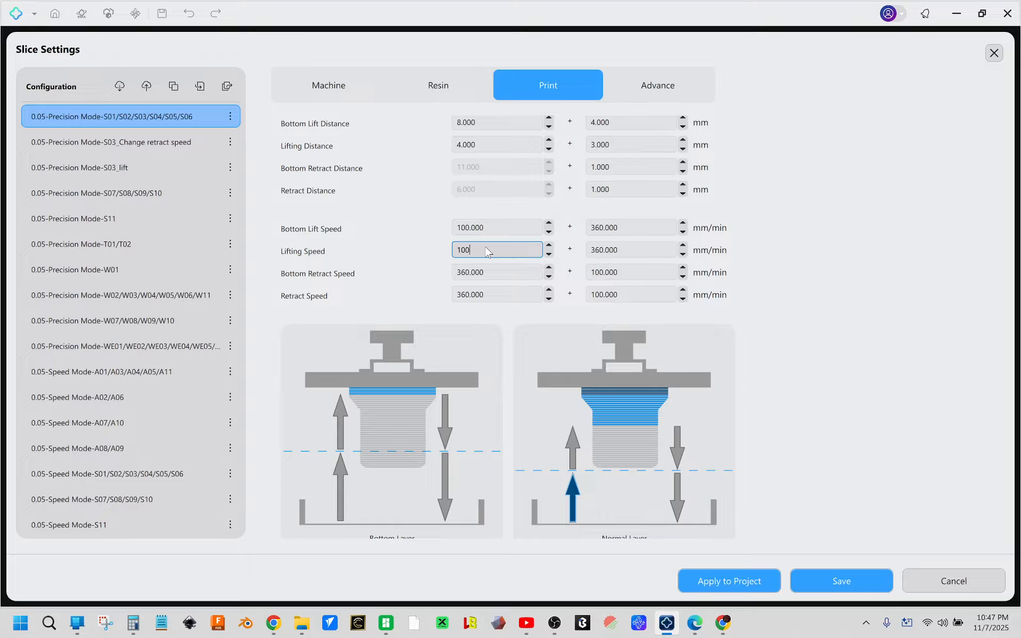
key(Return)
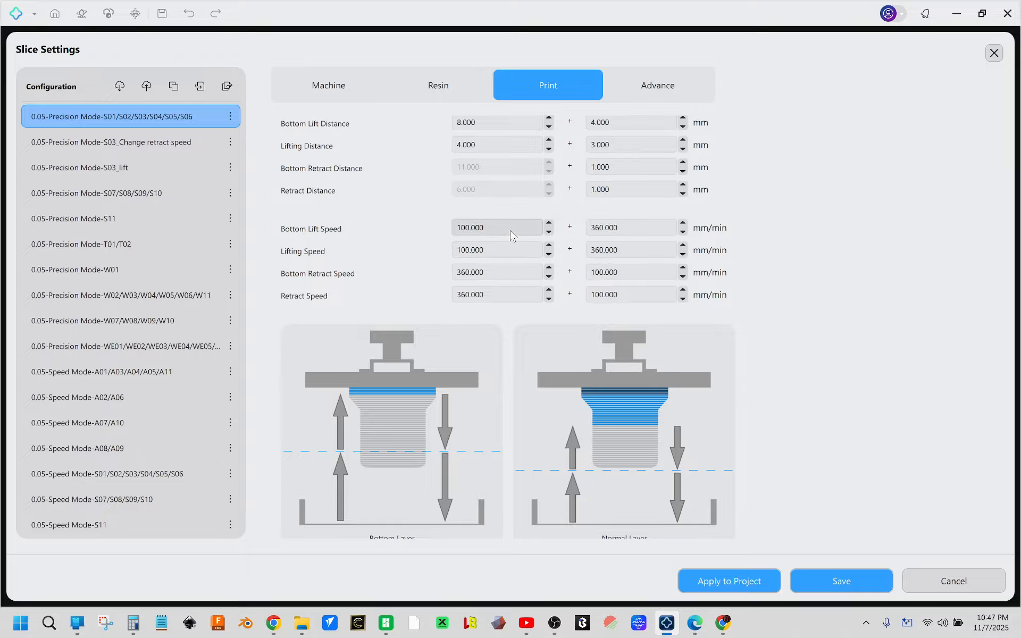
Review the rest times, lift and retract distances, and speeds of the 0.05-Precision Mode S01–S06 profile
mouse_move(511, 232)
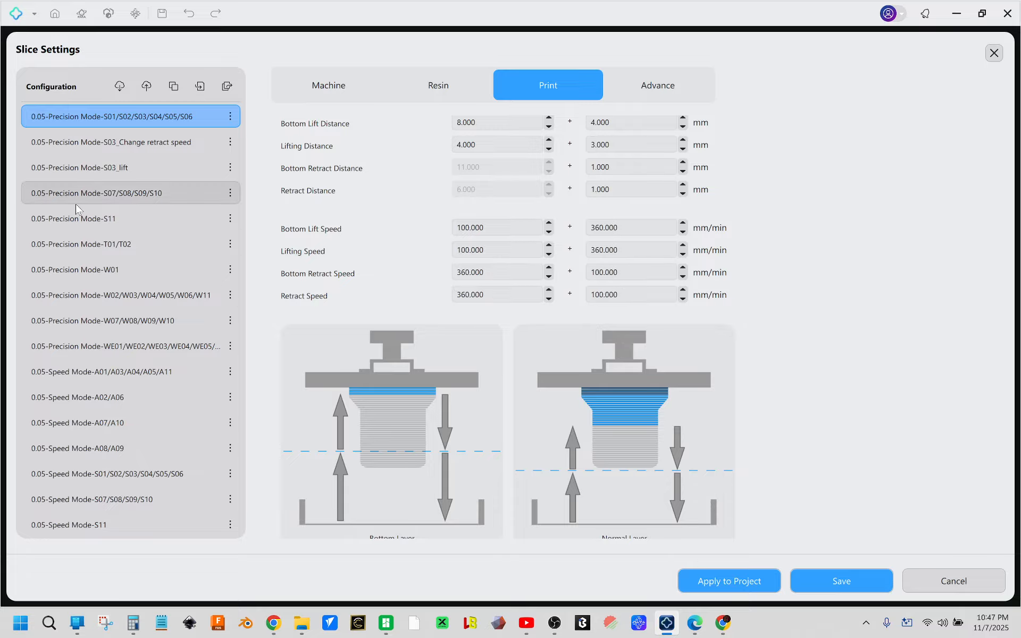
scroll(827, 485, up, 1)
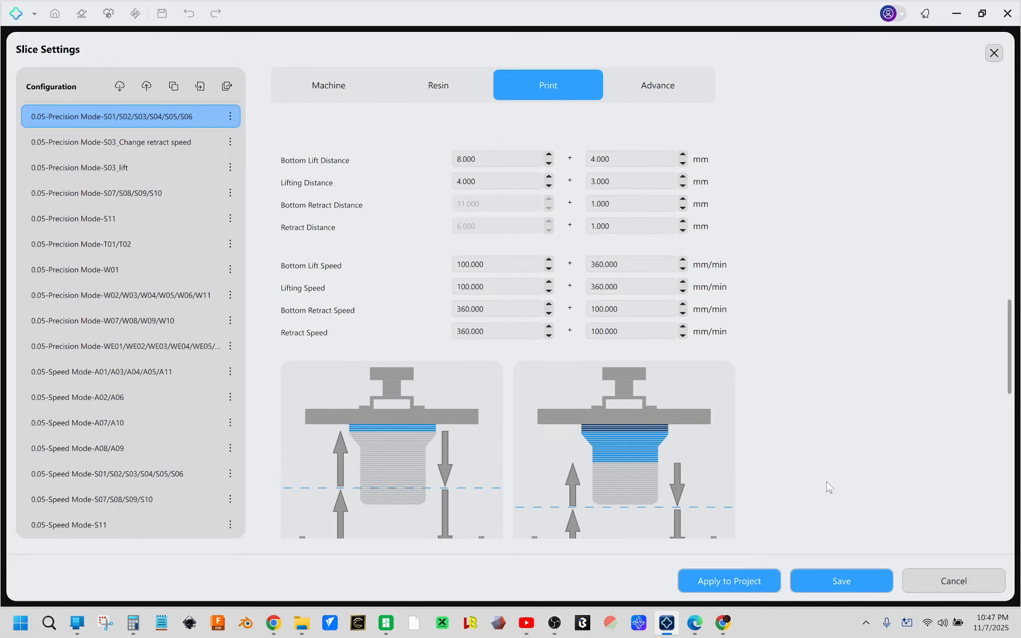
scroll(438, 413, up, 3)
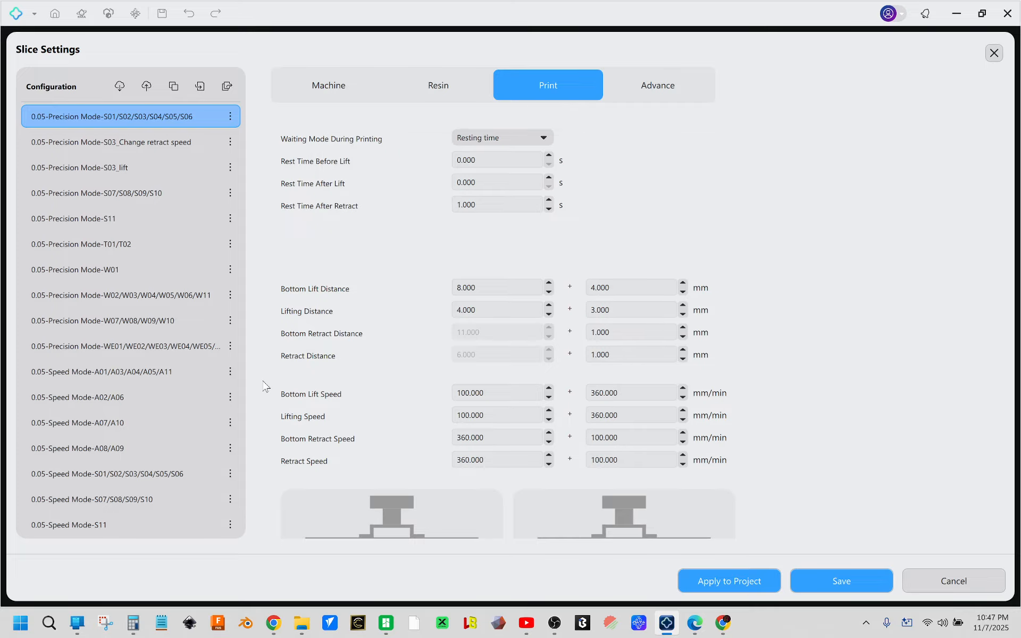
scroll(443, 307, down, 2)
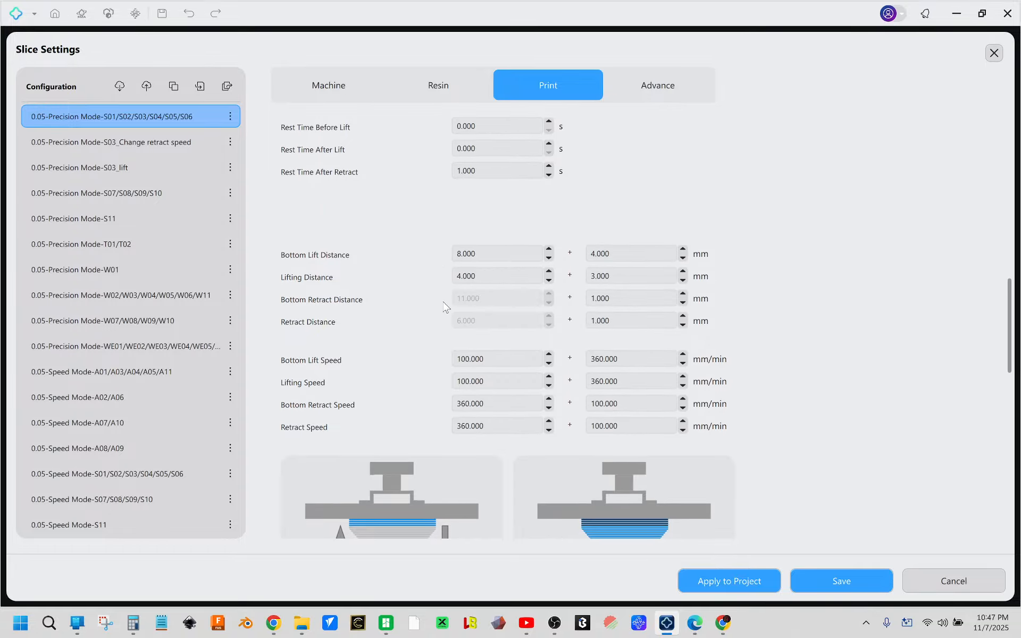
scroll(428, 329, down, 1)
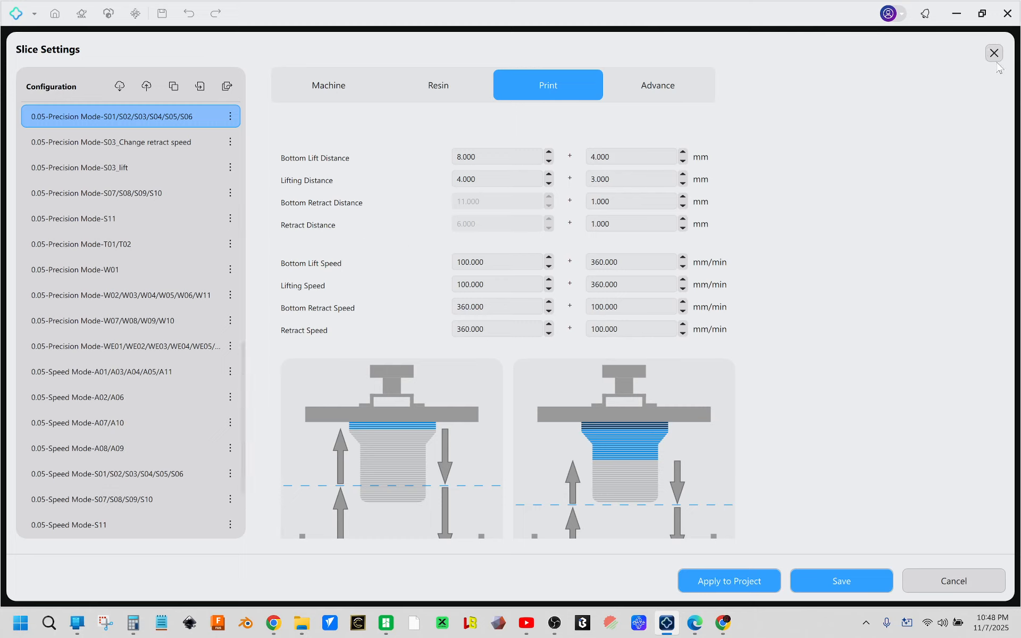
mouse_move(524, 629)
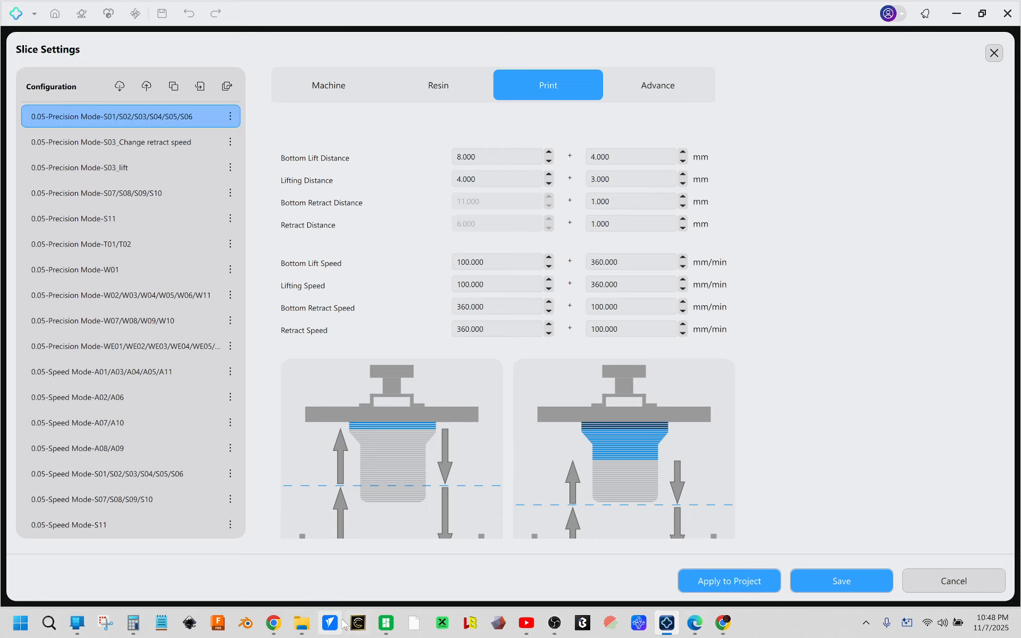
click(957, 13)
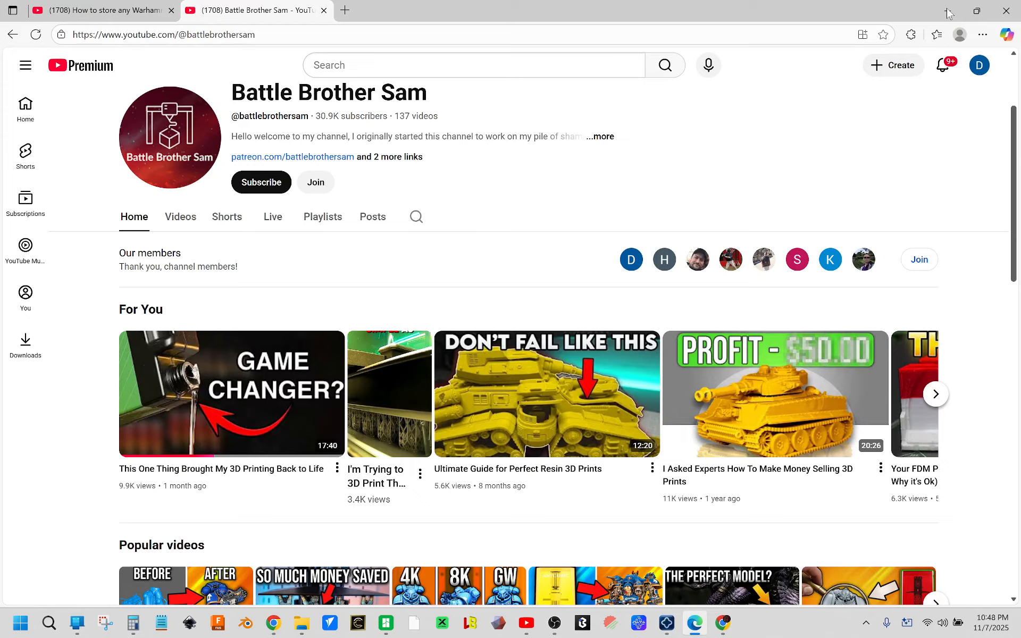
click(948, 13)
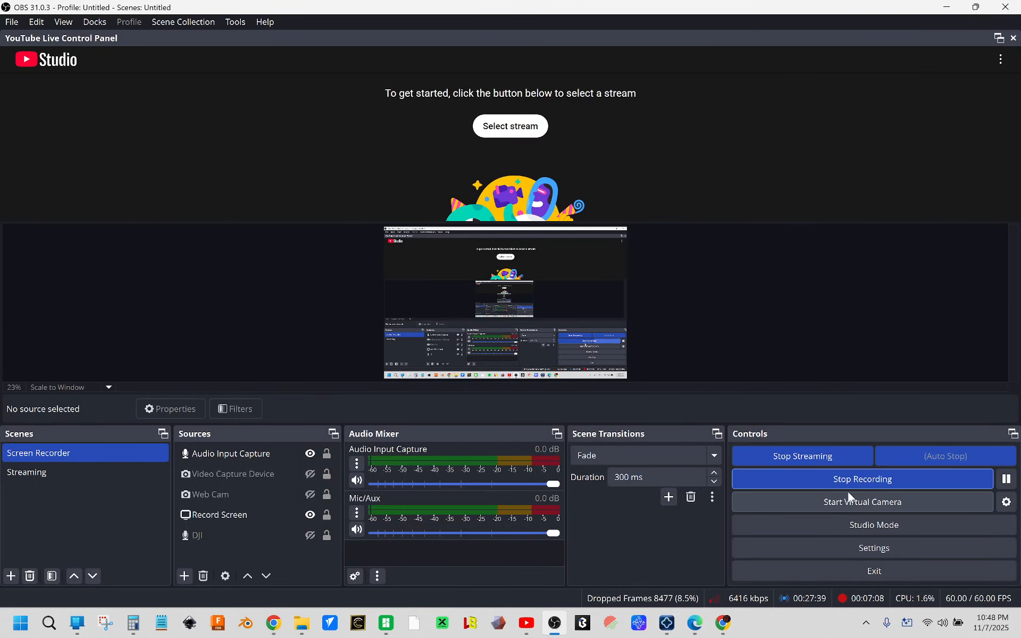
click(869, 485)
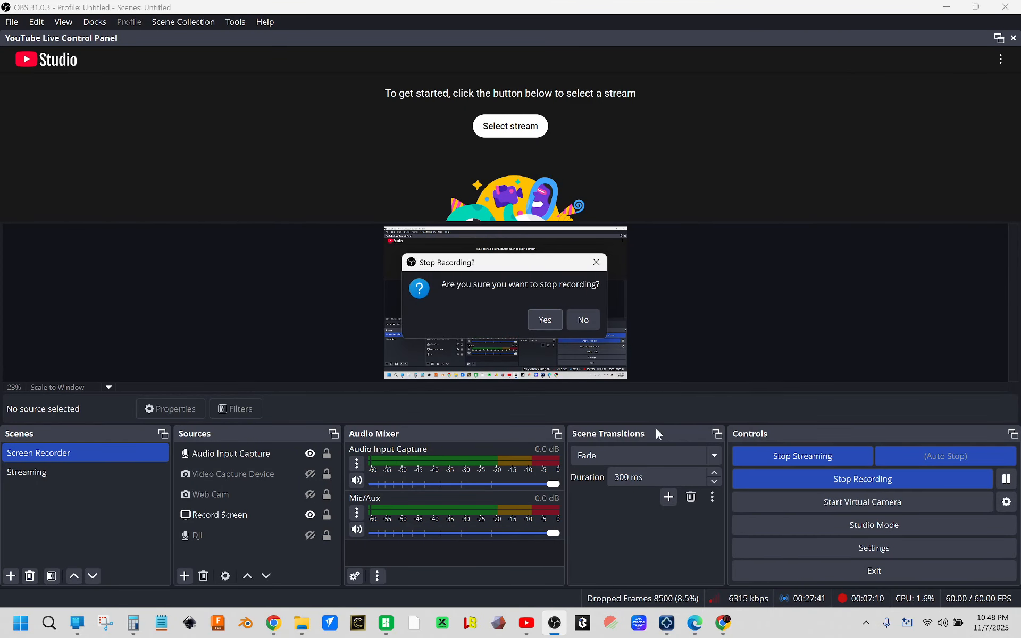